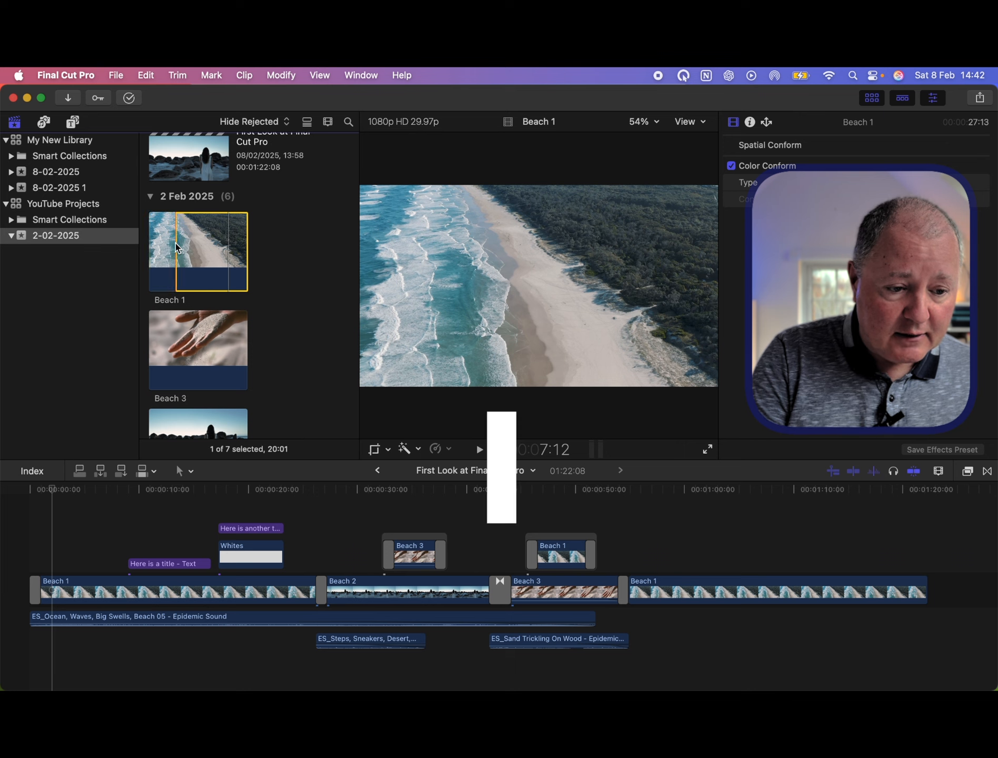
- Set the end of the marked Beach 1 source range at 19:13 and insert the range into the timeline
key(ctrl+alt+h)
key(ctrl+alt+m)
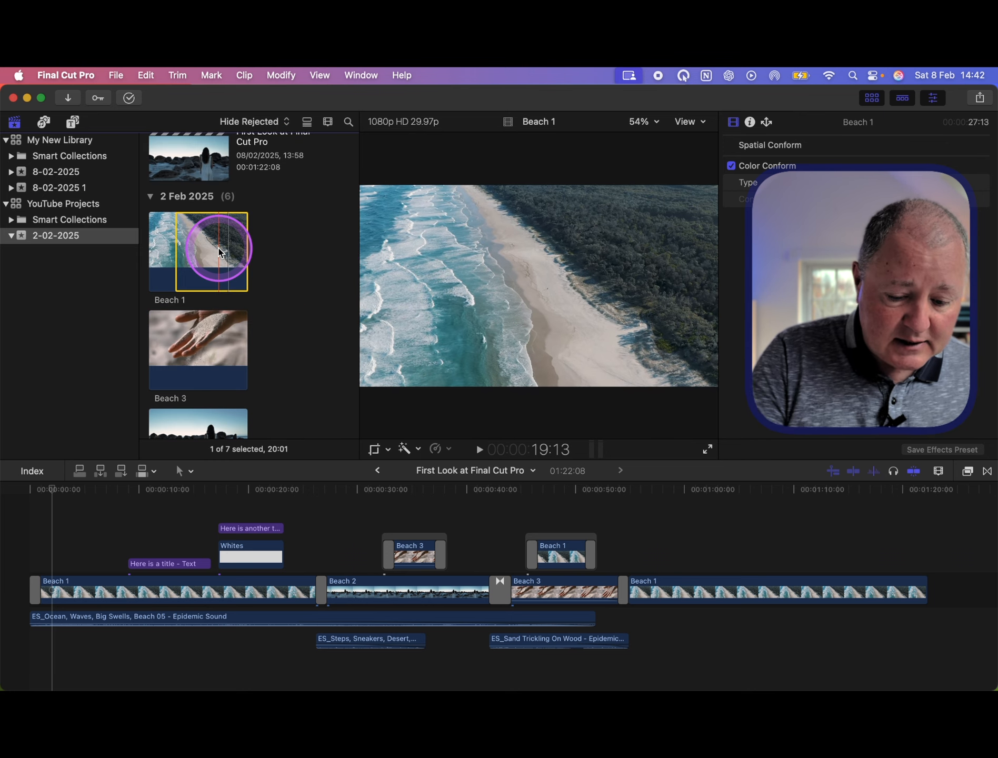
key(o)
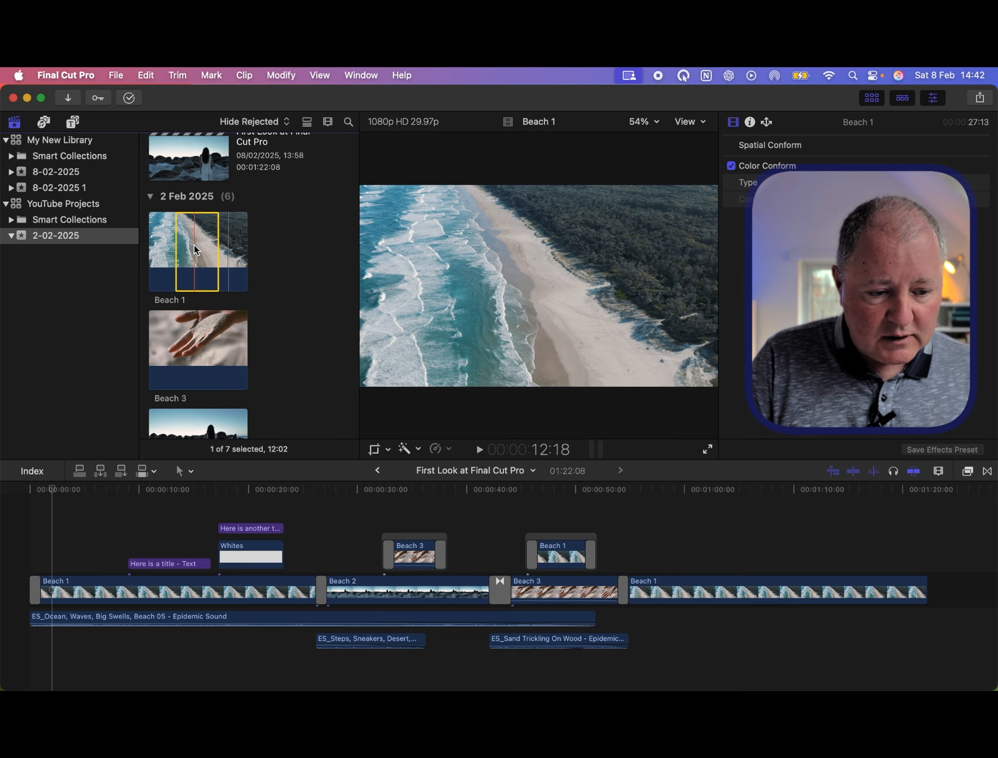
key(w)
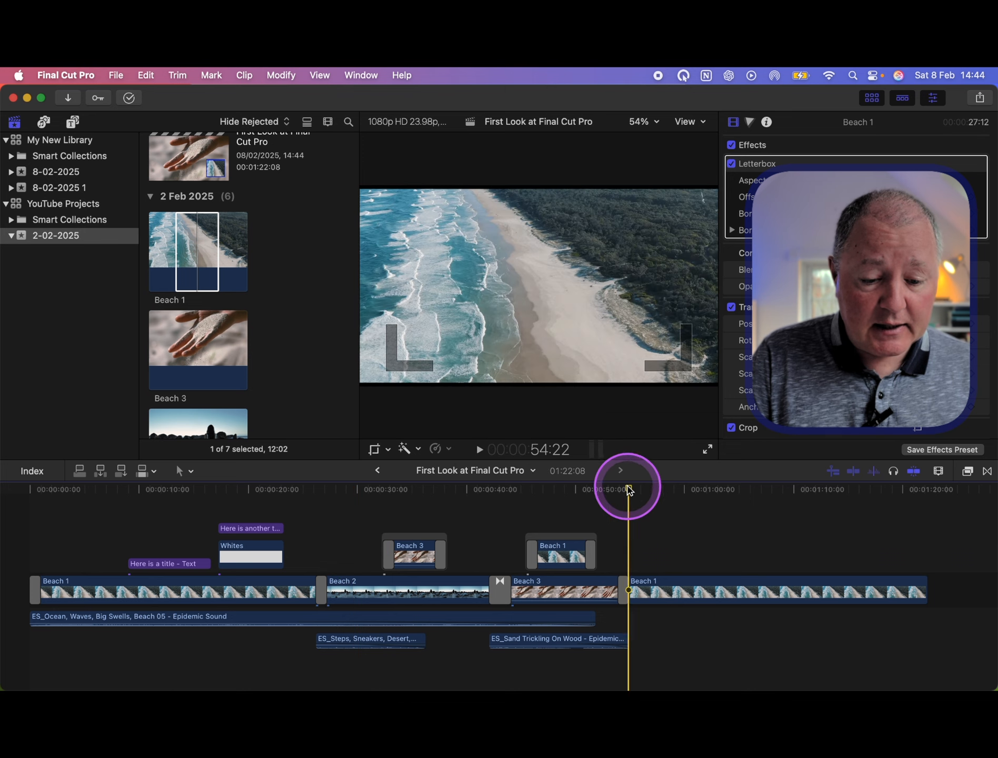
- Append the marked Beach 1 range to the end of the timeline and undo the addition
drag(629, 490, 933, 509)
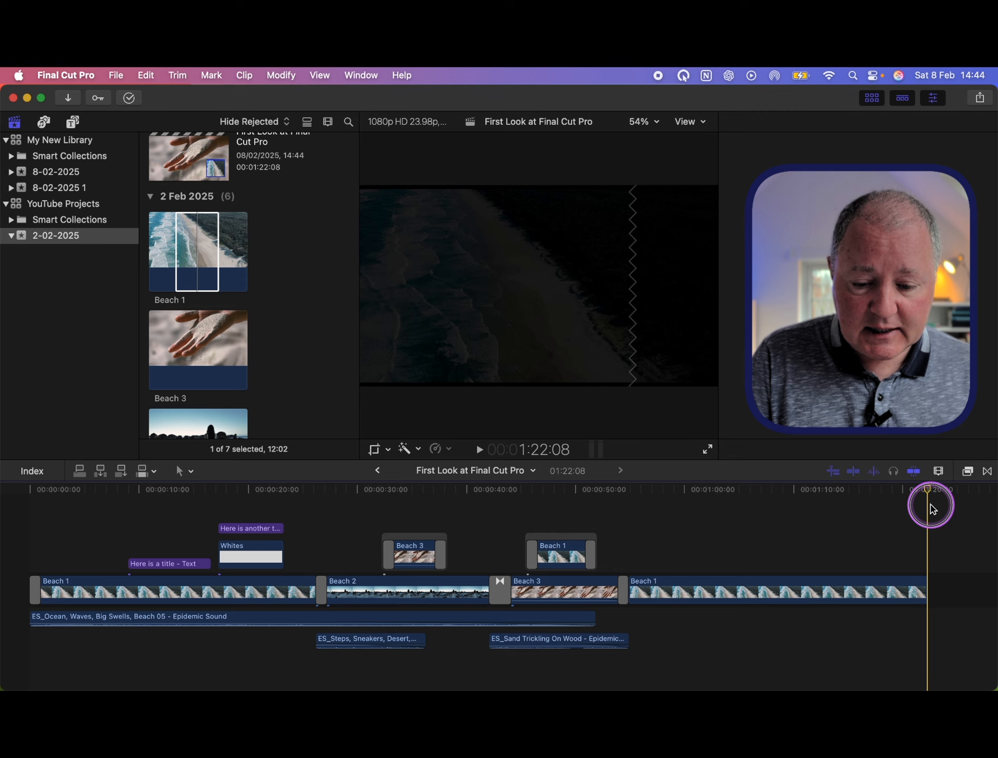
click(202, 264)
key(e)
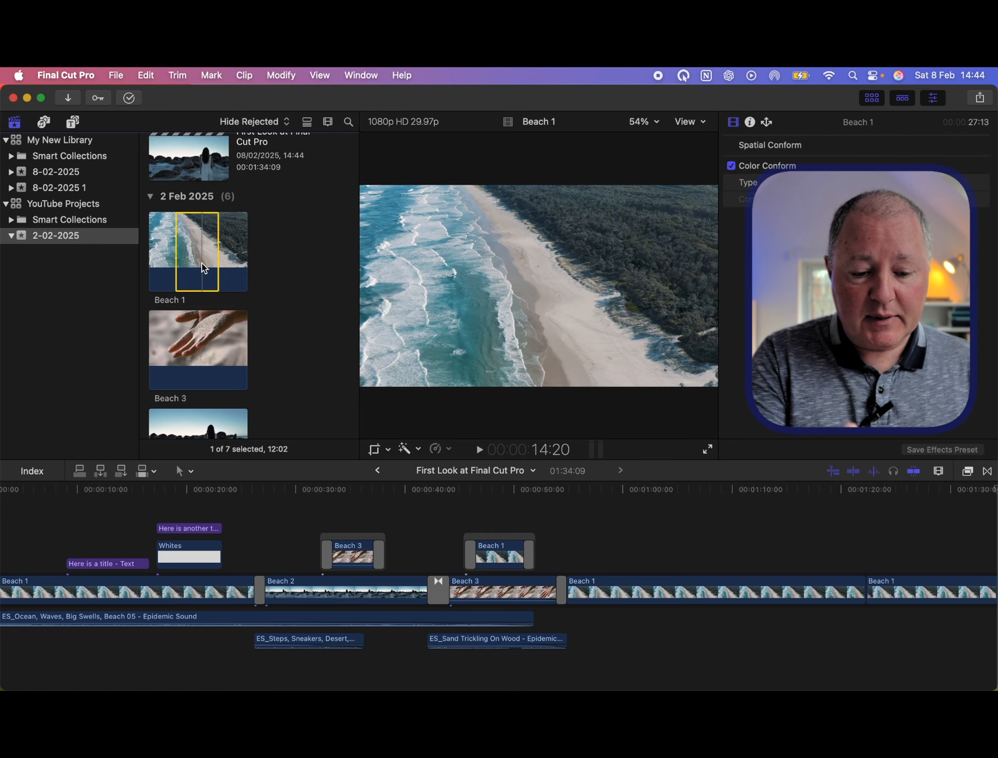
key(super+z)
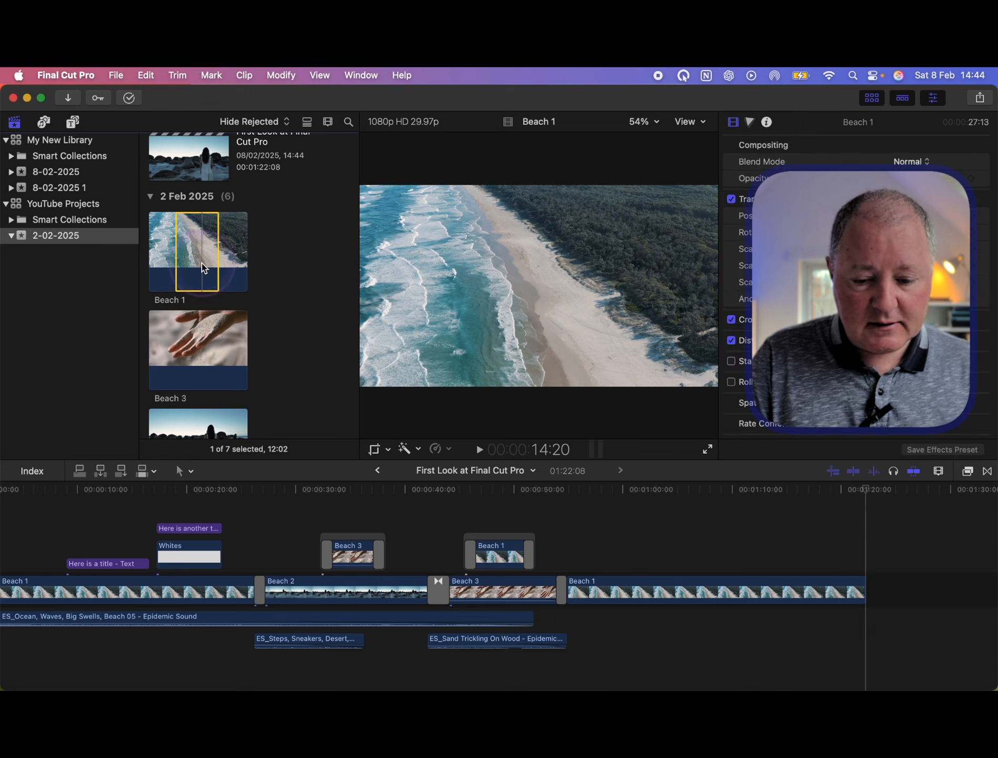
- Clear the marked range on the Beach 1 source clip so that the whole clip is selected
click(213, 249)
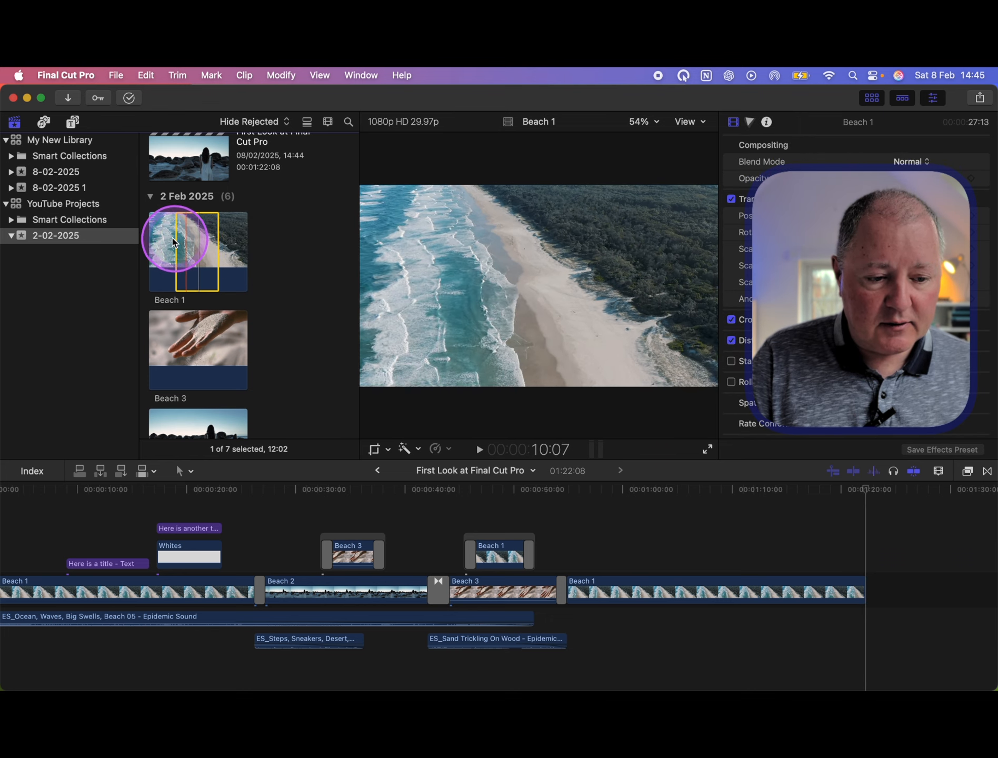
click(214, 243)
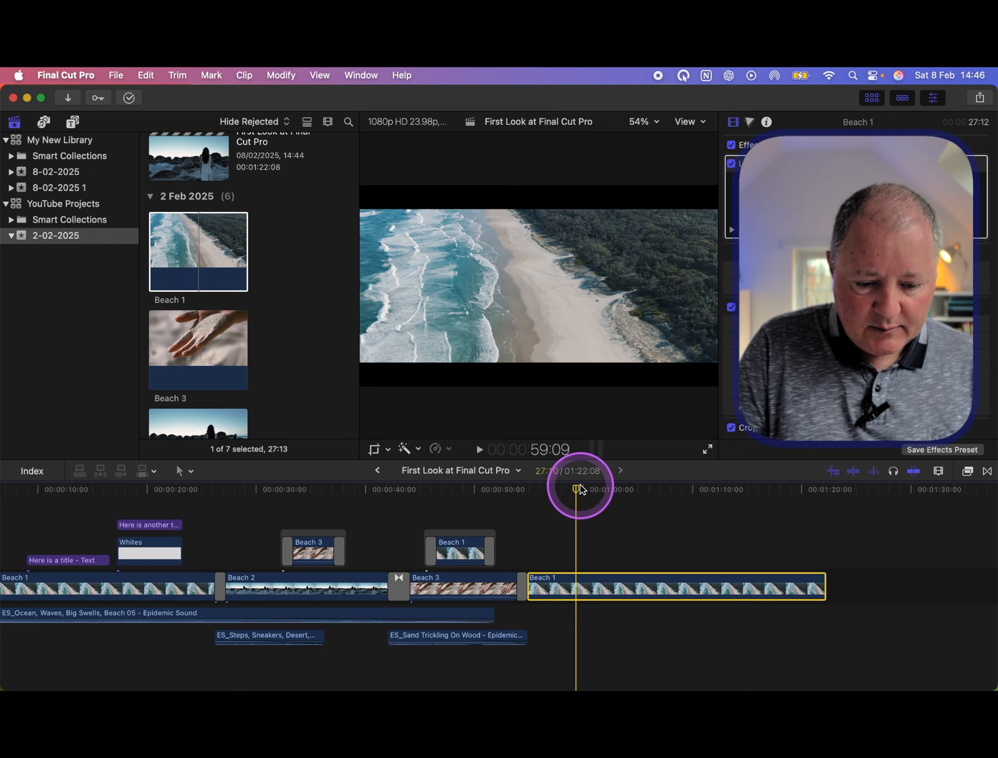
- Split the last Beach 1 clip in the timeline at 1:04:19 and again about 3 seconds further on, and delete the segment between the cuts
drag(579, 493, 637, 497)
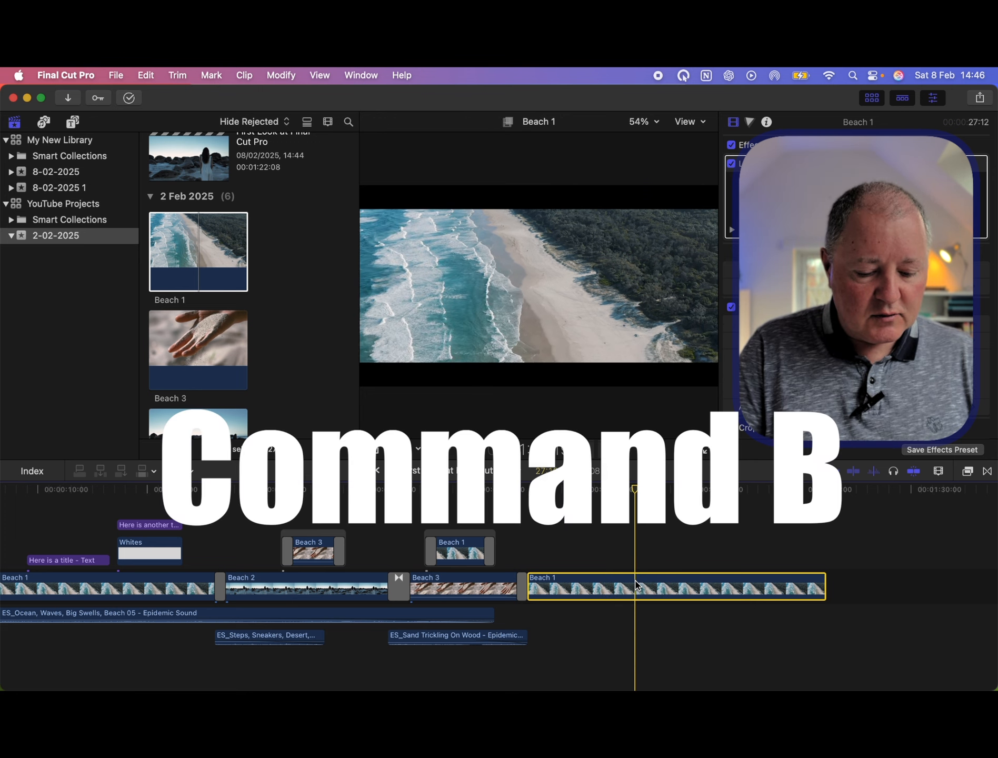
key(super+b)
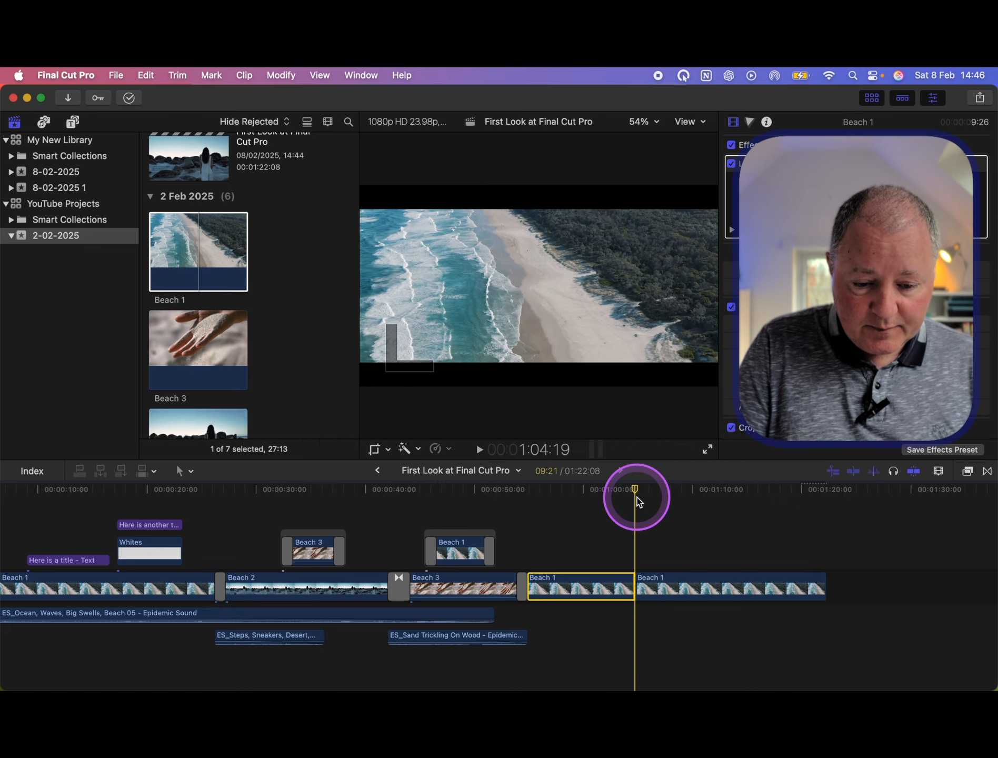
mouse_move(643, 495)
mouse_down()
mouse_move(655, 495)
mouse_move(642, 496)
mouse_up()
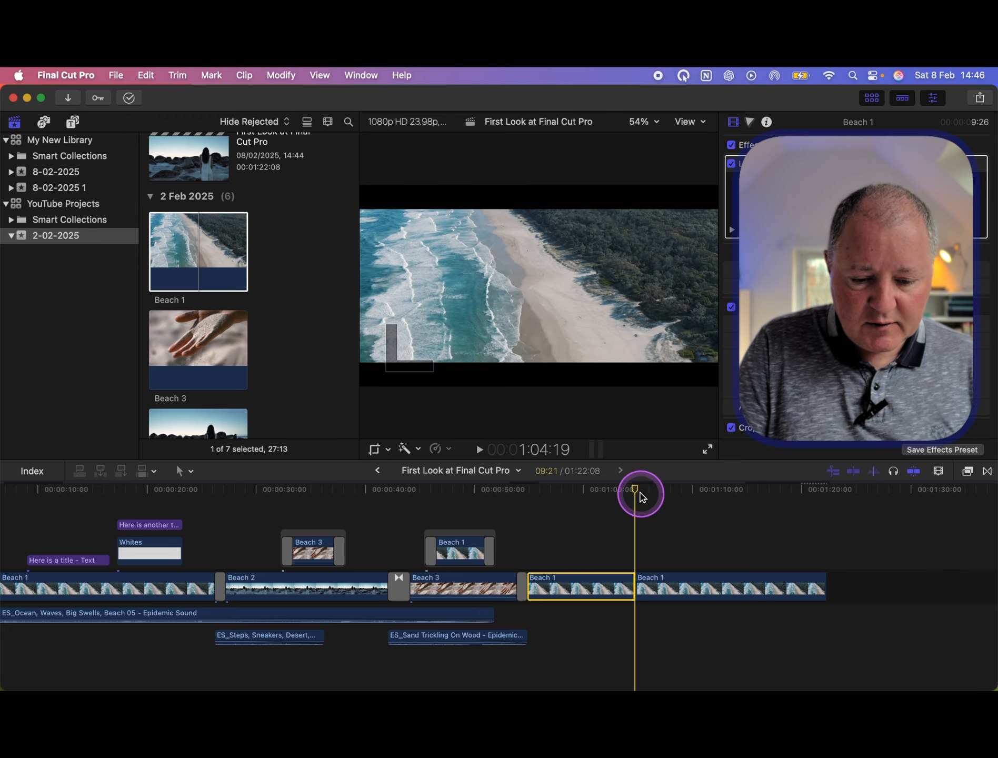
key(space)
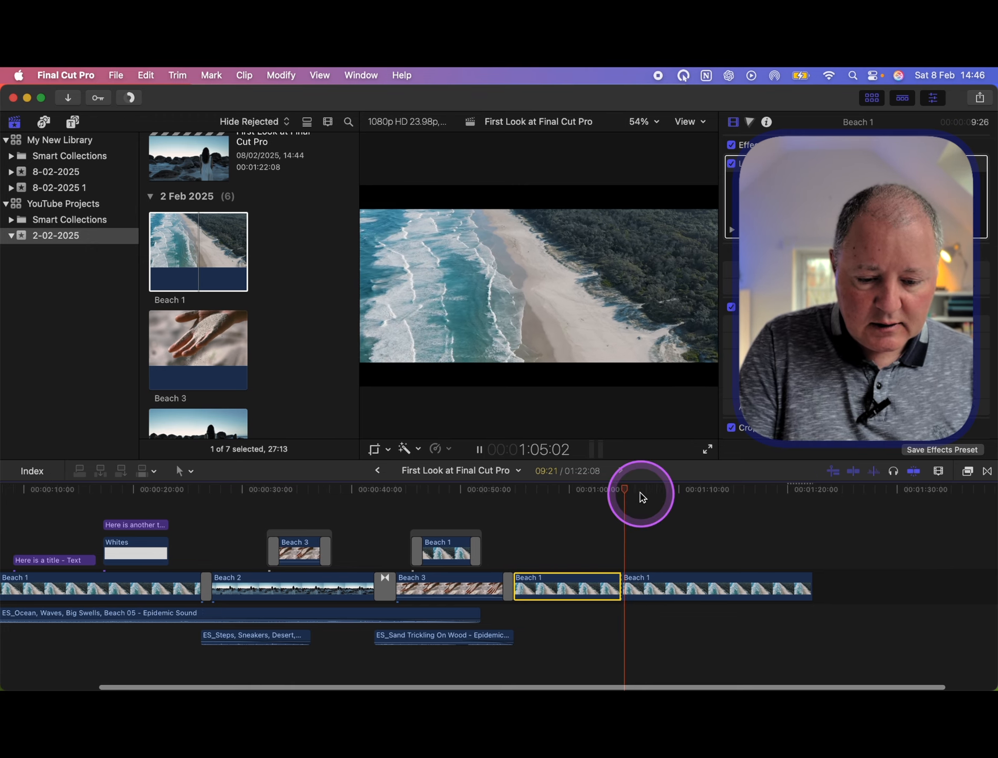
mouse_move(605, 489)
mouse_down()
mouse_move(580, 491)
mouse_move(608, 498)
mouse_up()
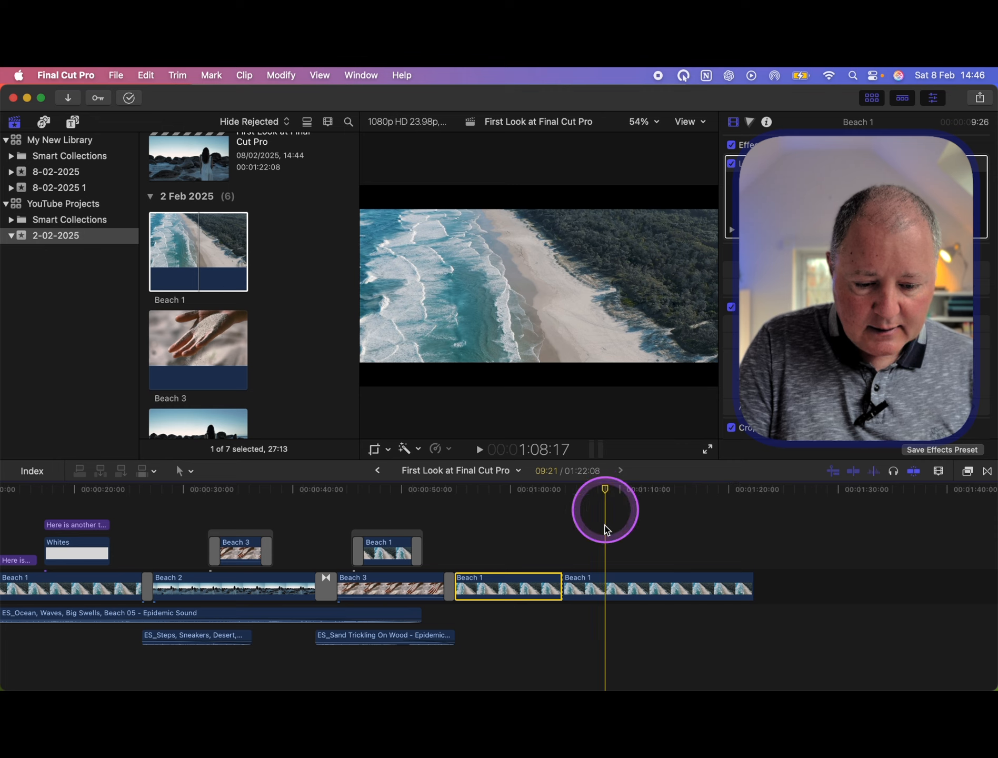
click(598, 594)
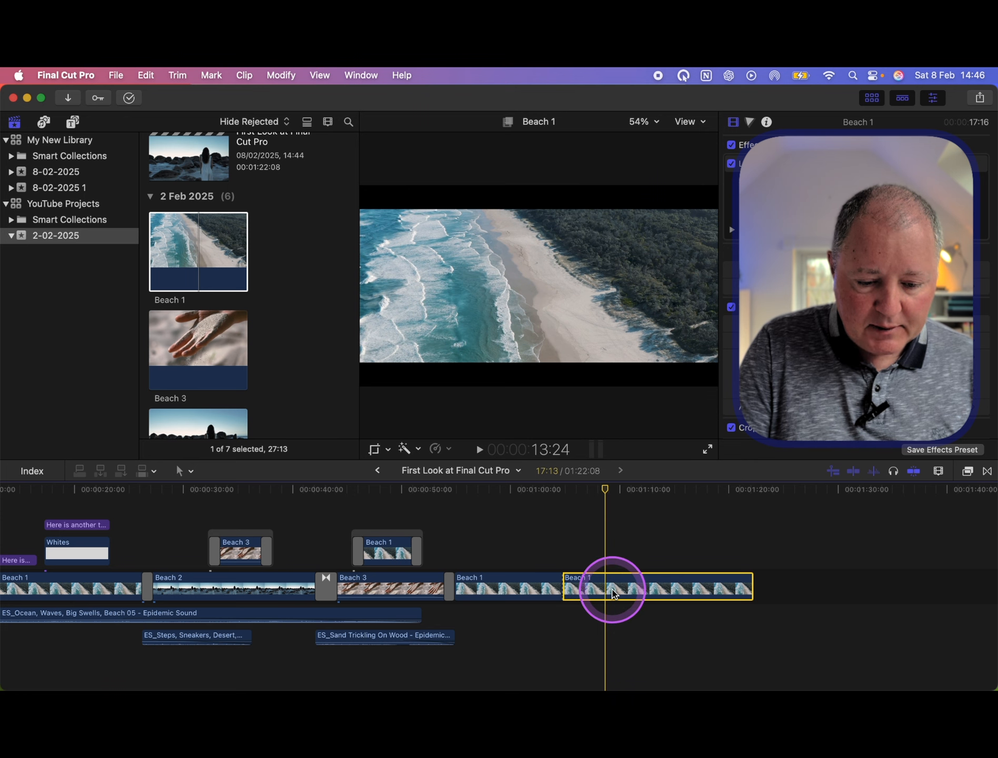
key(super+b)
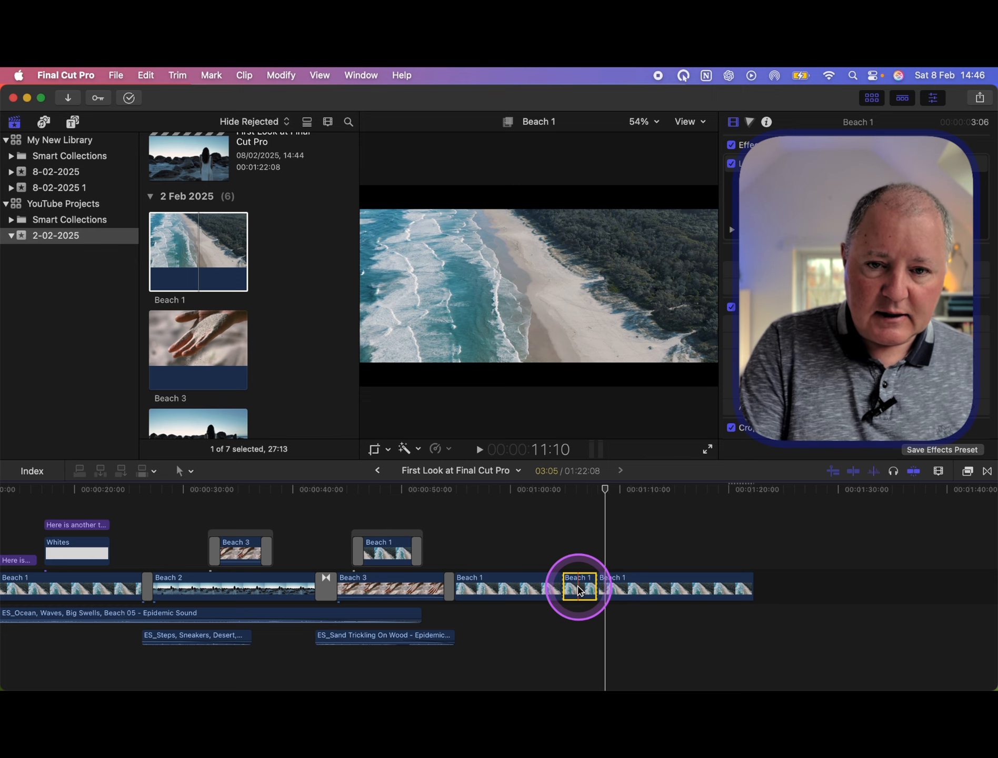
key(BackSpace)
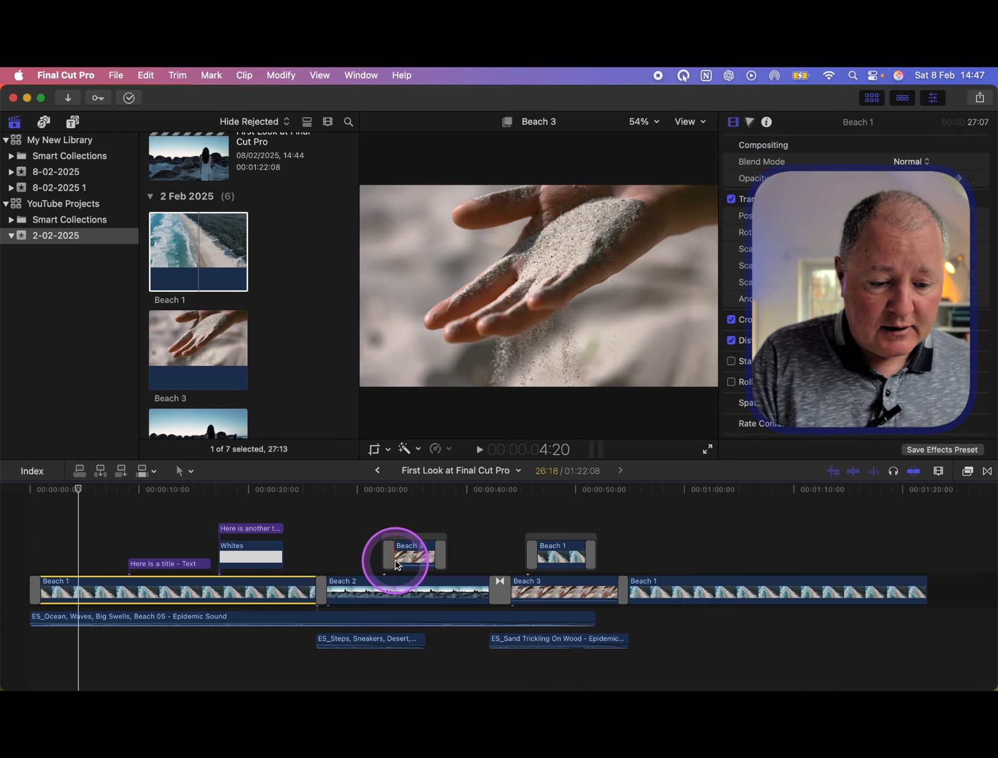
- Play the timeline from its start to review the transition that opens the first Beach 1 clip
scroll(377, 526, right, 1)
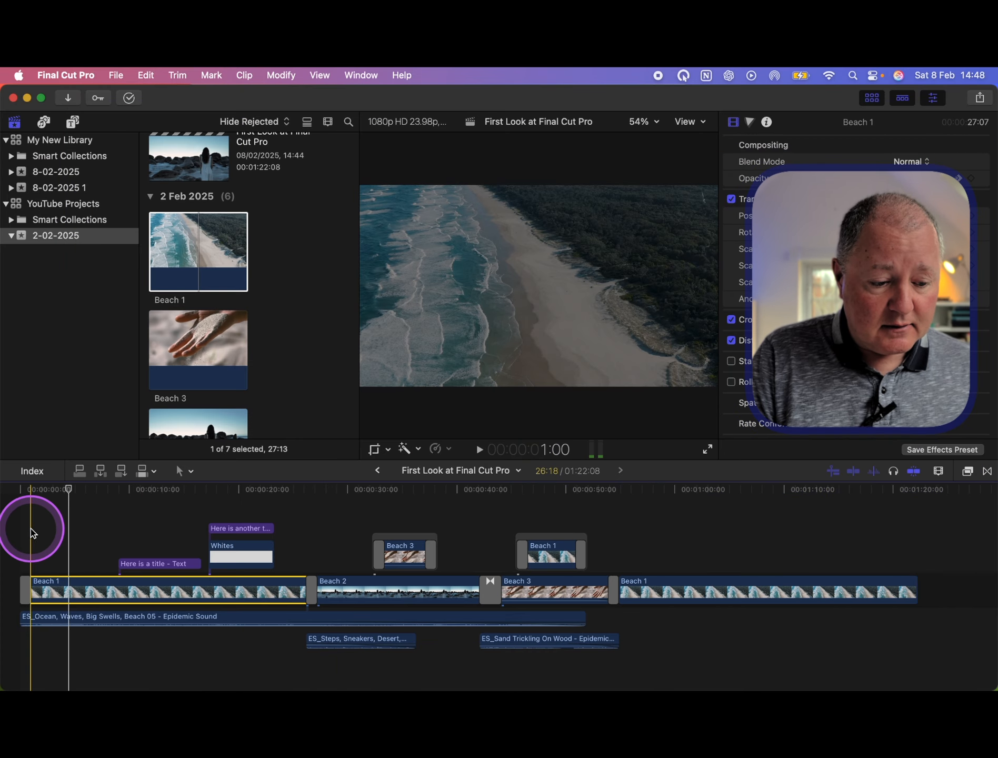
click(17, 533)
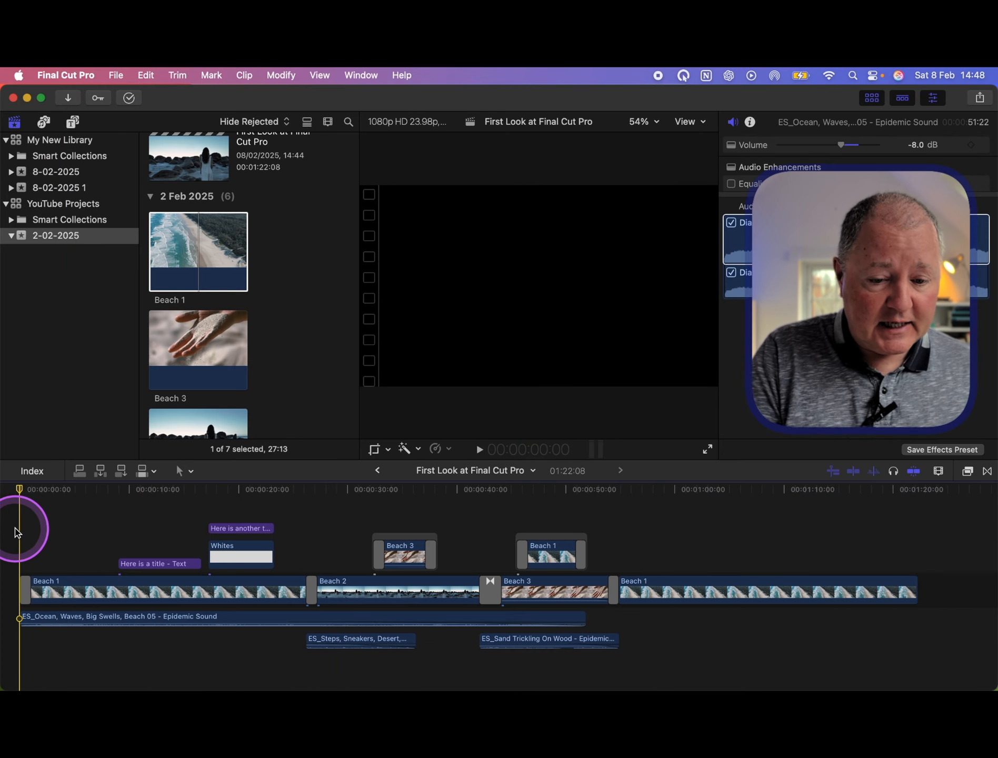
key(space)
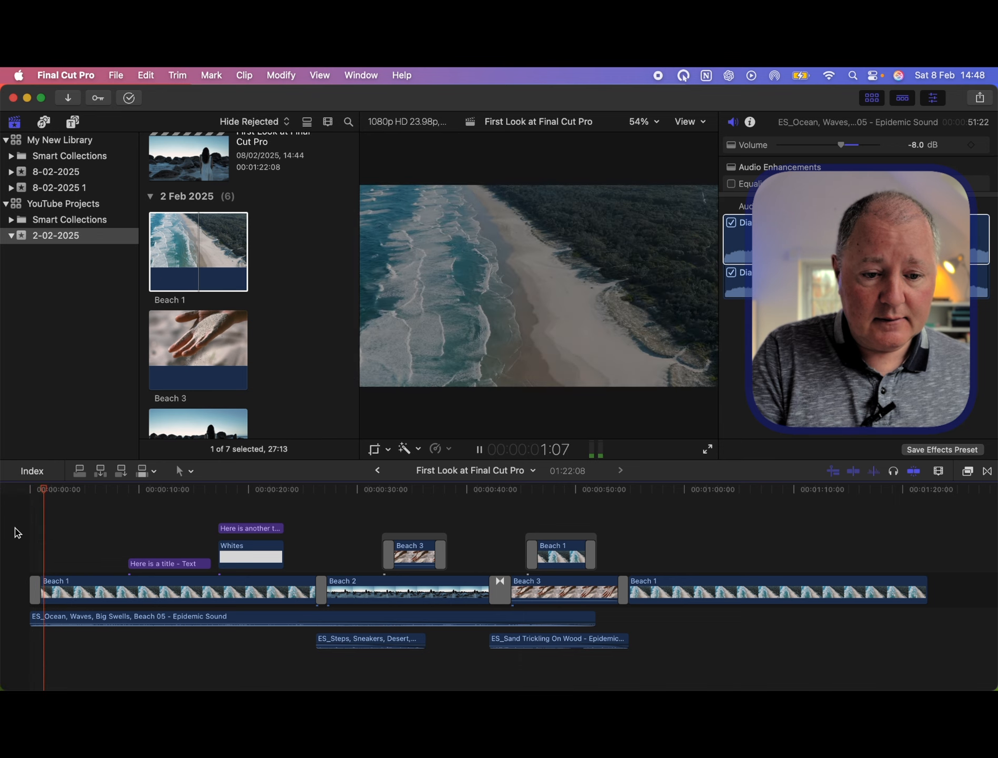
key(space)
- Play the transition between Beach 3 and the last Beach 1 clip, starting at 53:02
click(658, 578)
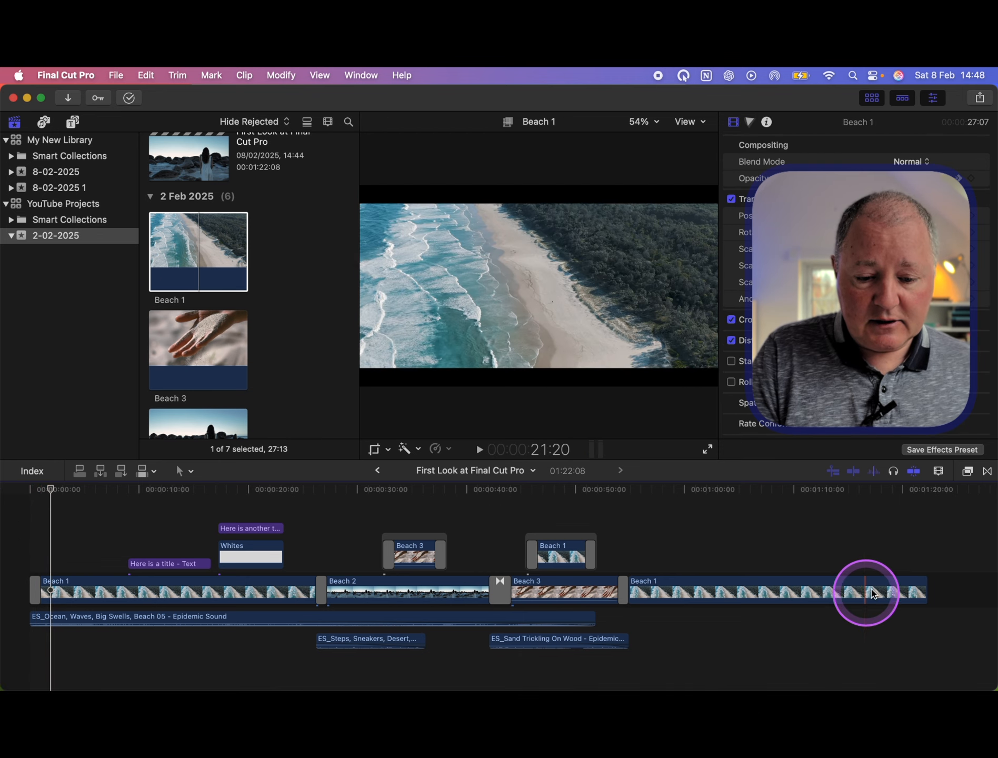
click(609, 562)
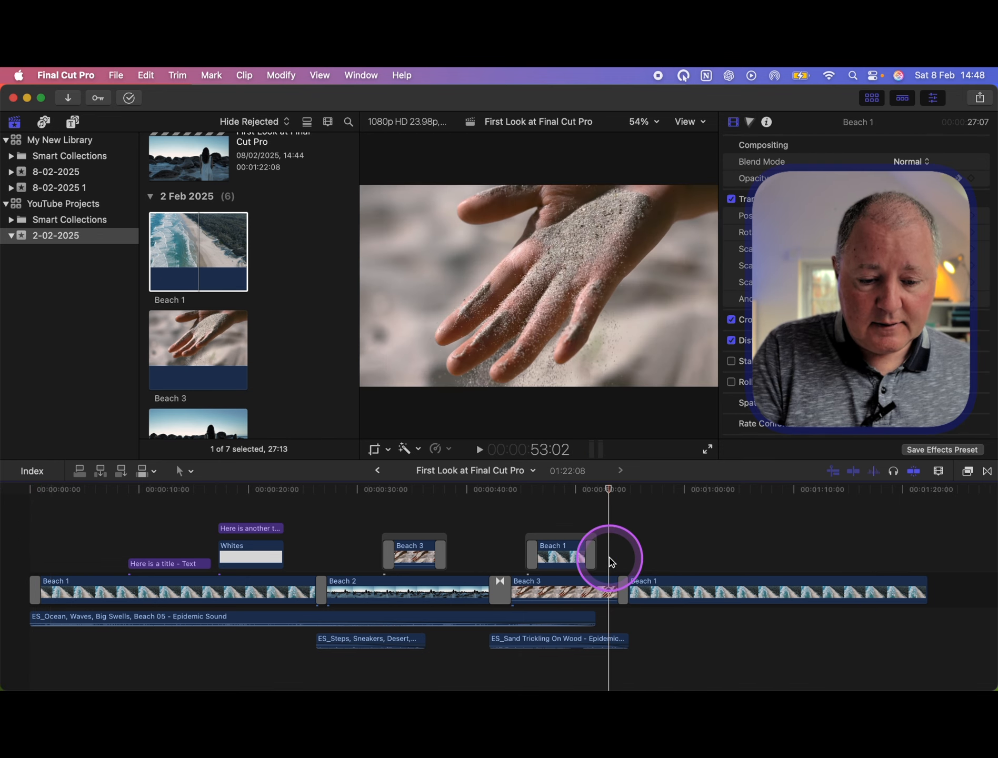
key(space)
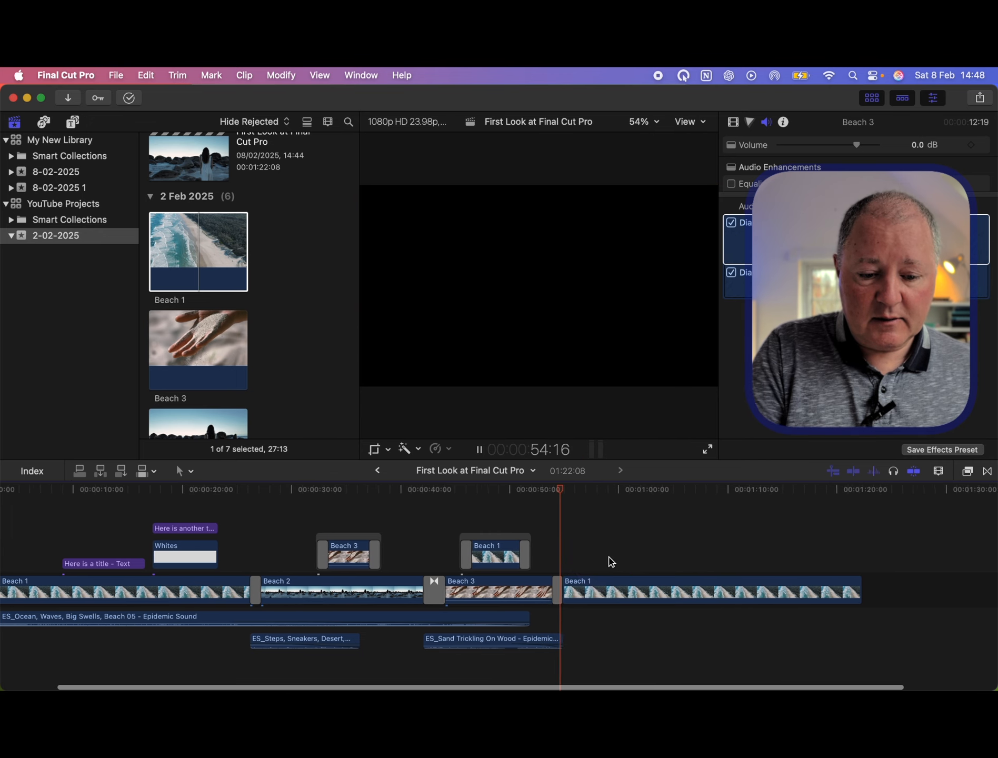
key(space)
click(570, 655)
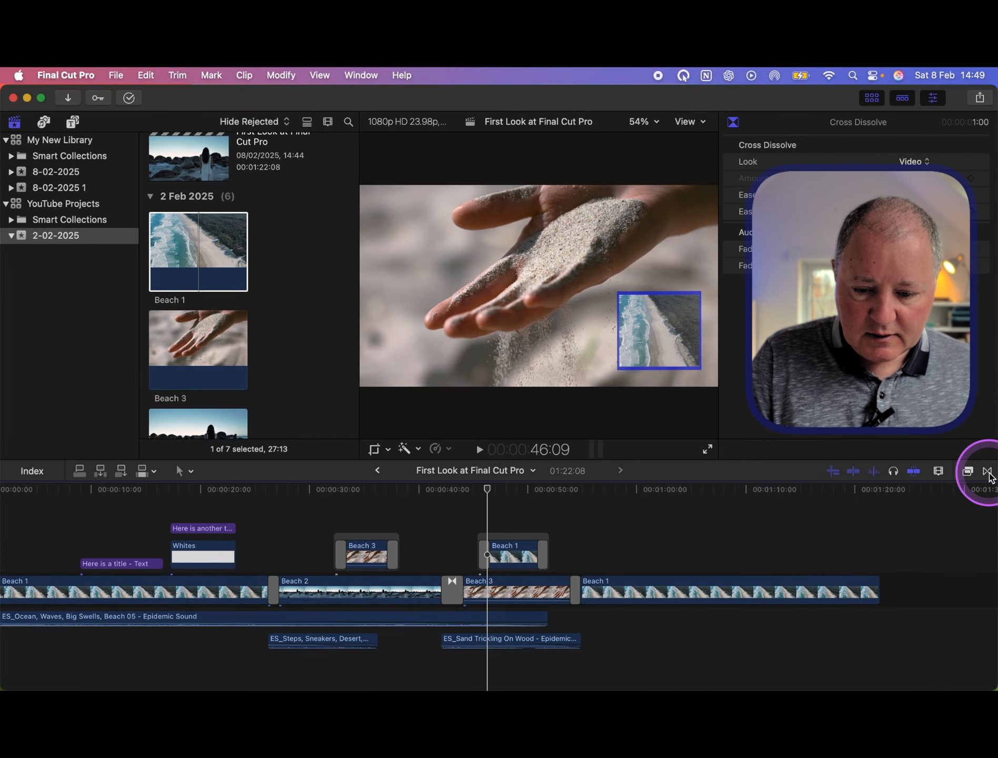
- Replace the transition between Beach 3 and the last Beach 1 clip with the Fade To Color dissolve
click(987, 472)
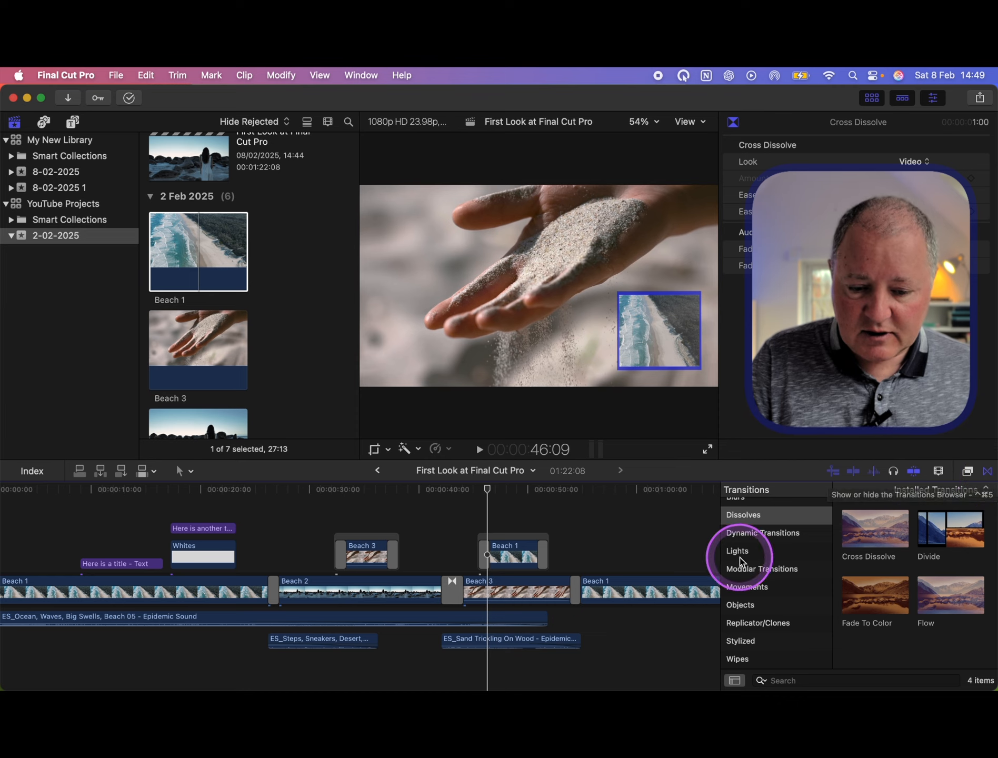
scroll(741, 560, up, 3)
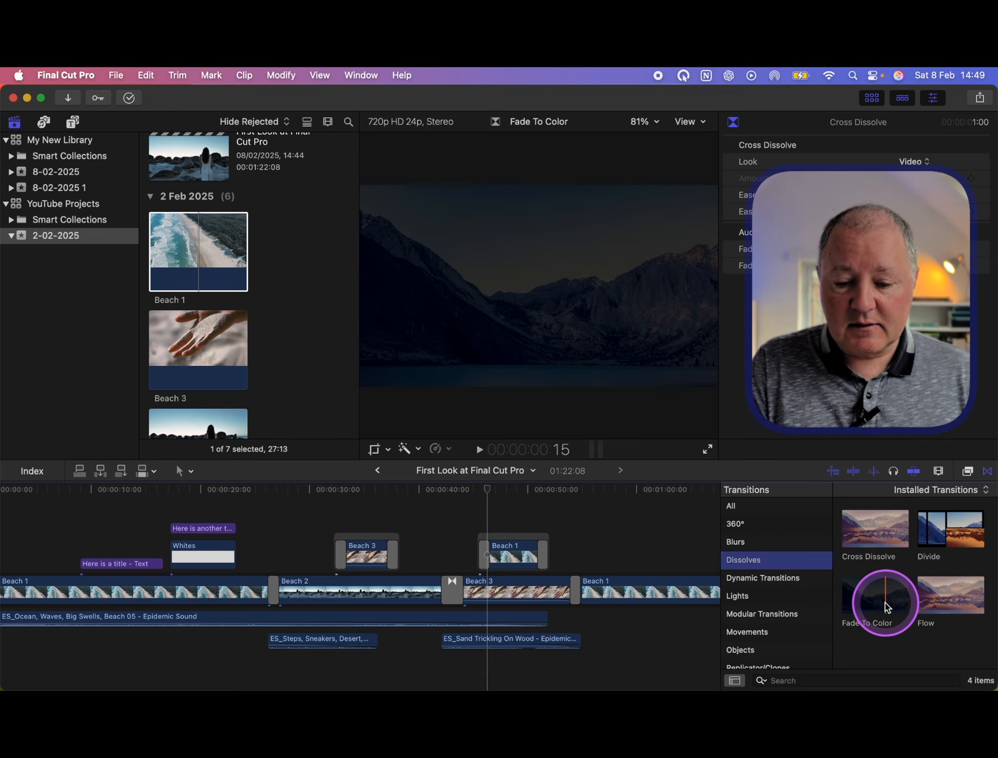
drag(886, 606, 575, 587)
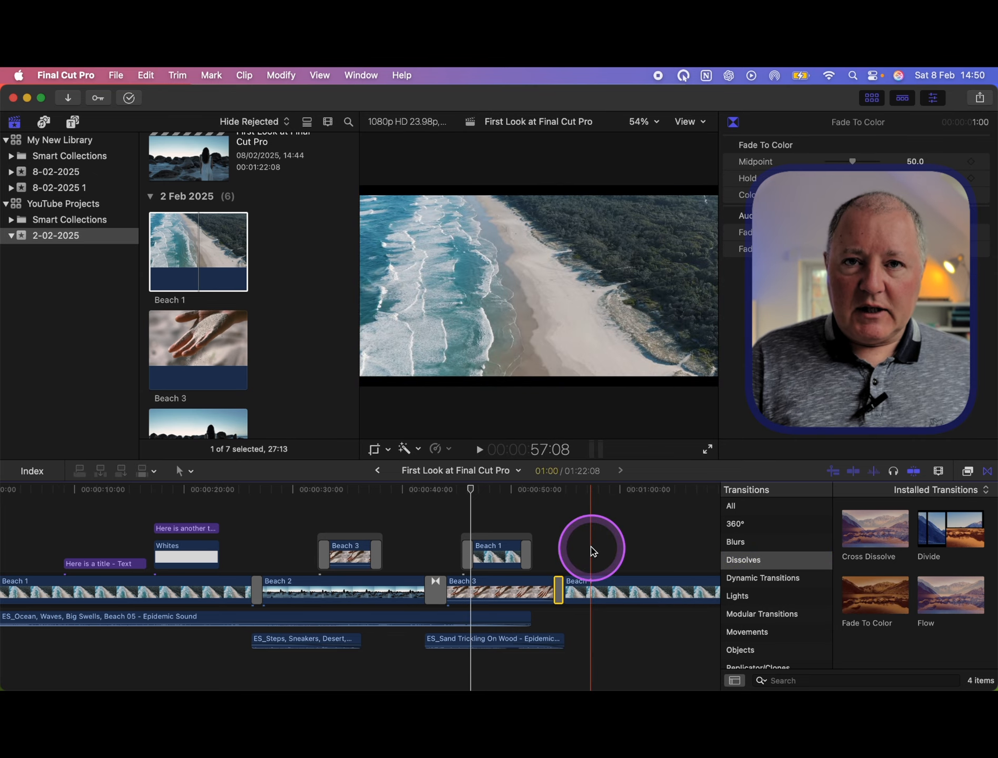
- Try different colors for the Fade To Color transition, including green, and set it back to black
click(559, 589)
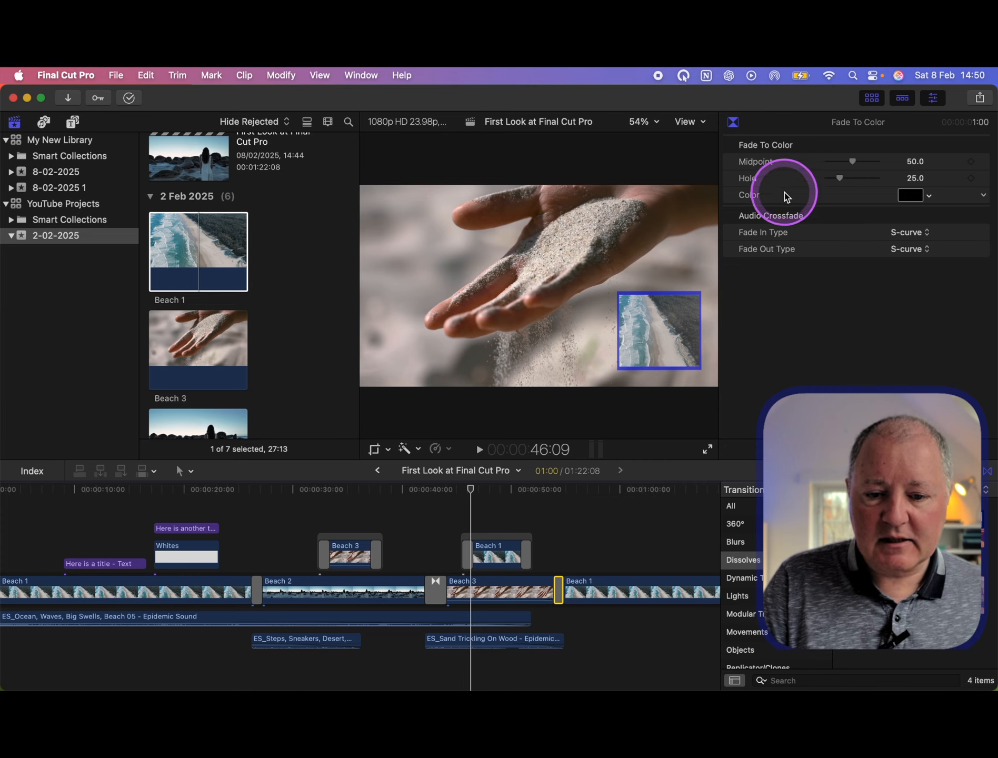
click(930, 197)
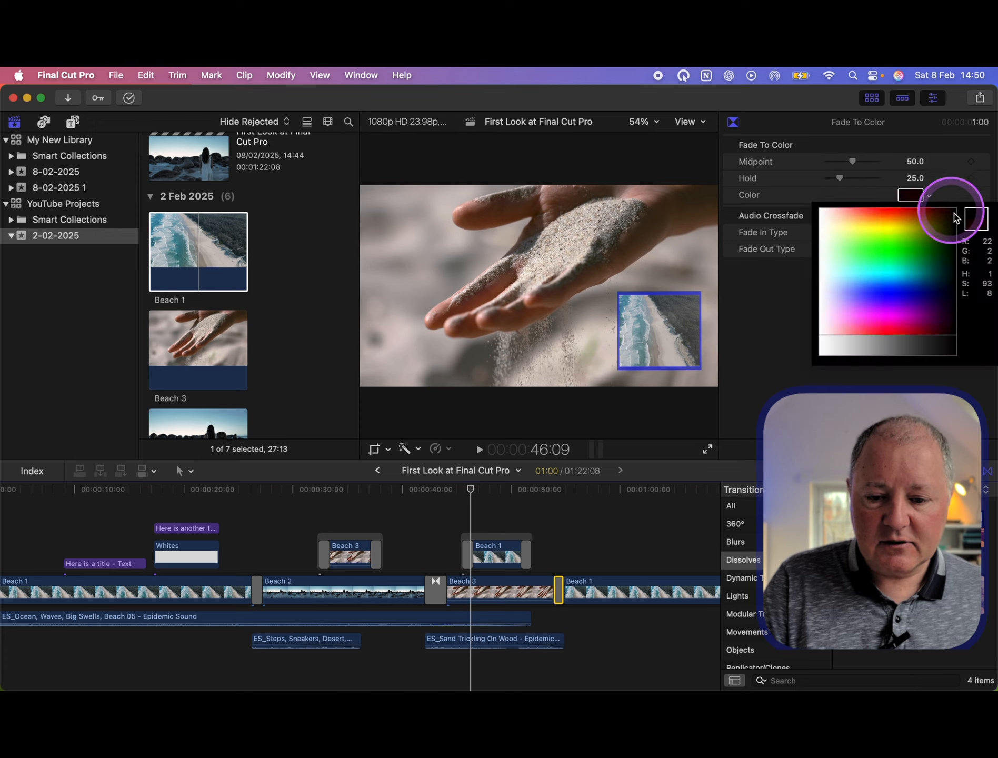
drag(953, 216, 956, 252)
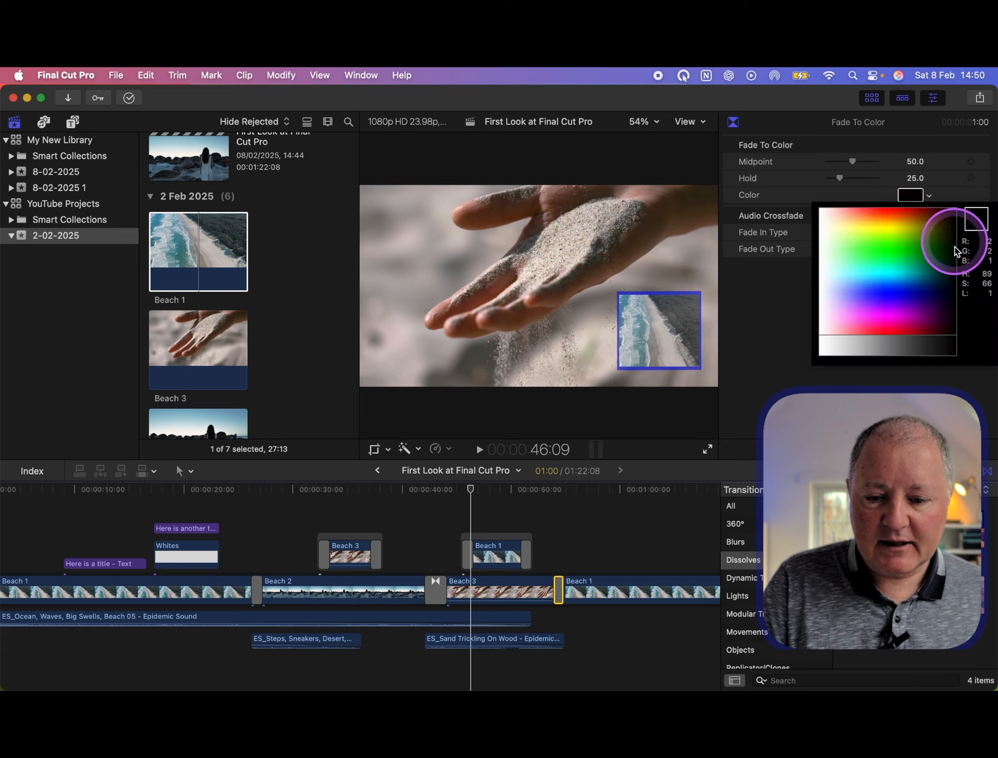
click(952, 346)
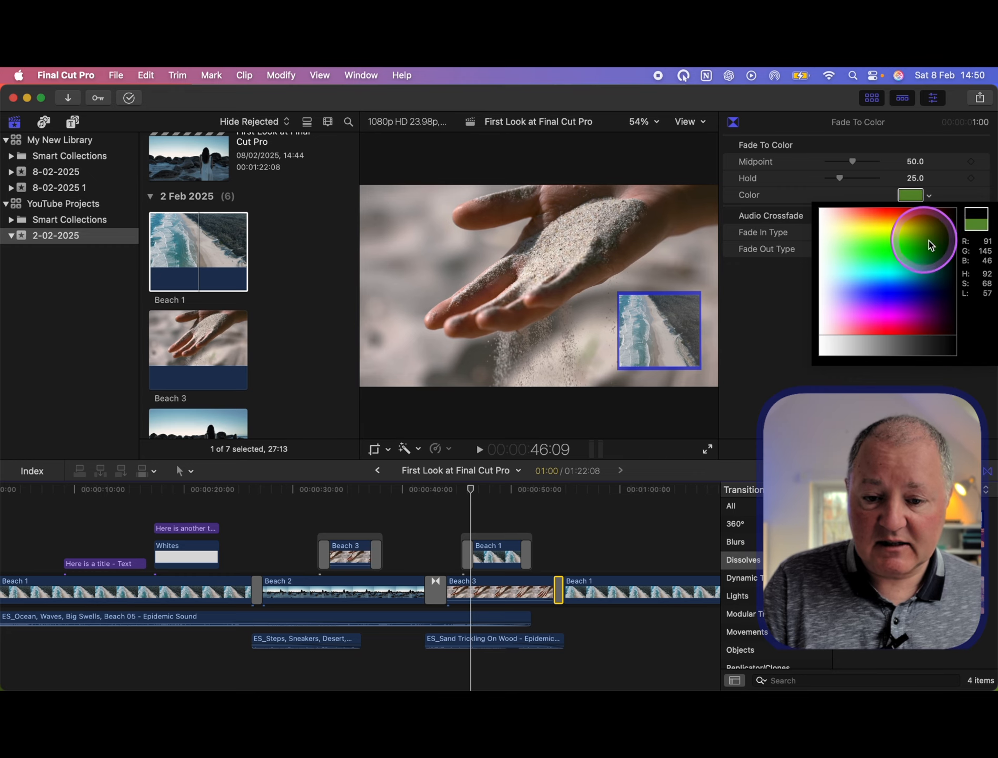
click(956, 347)
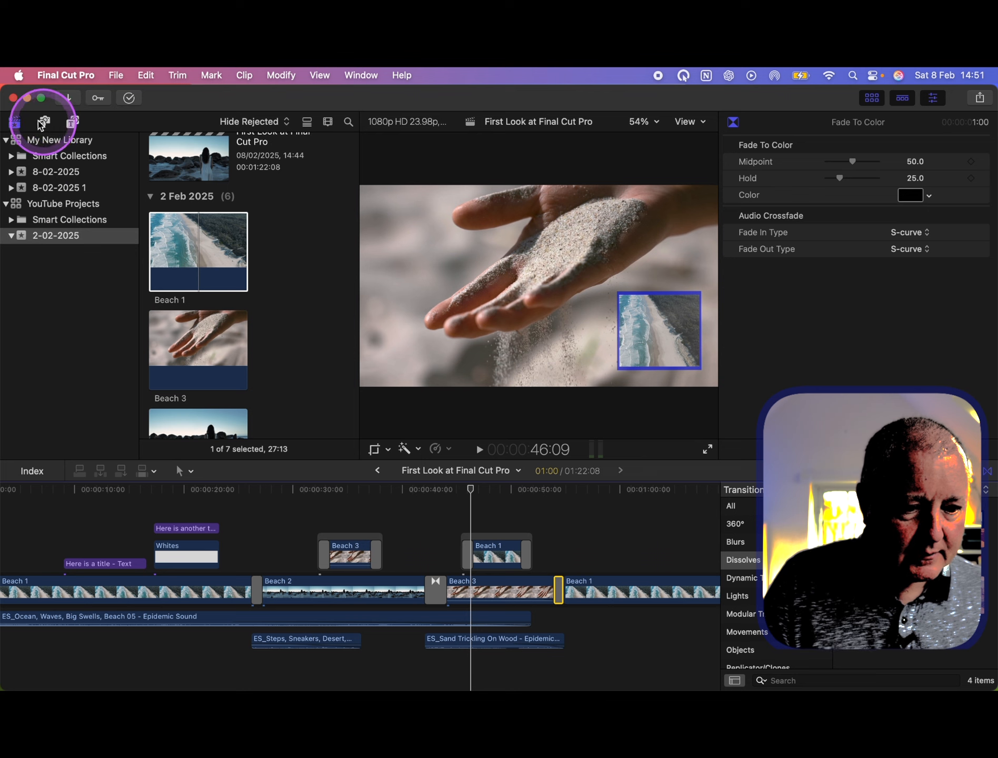
- Browse the Basic Text and Build In/Out title templates and select the "Here is a title" text clip in the timeline
click(74, 123)
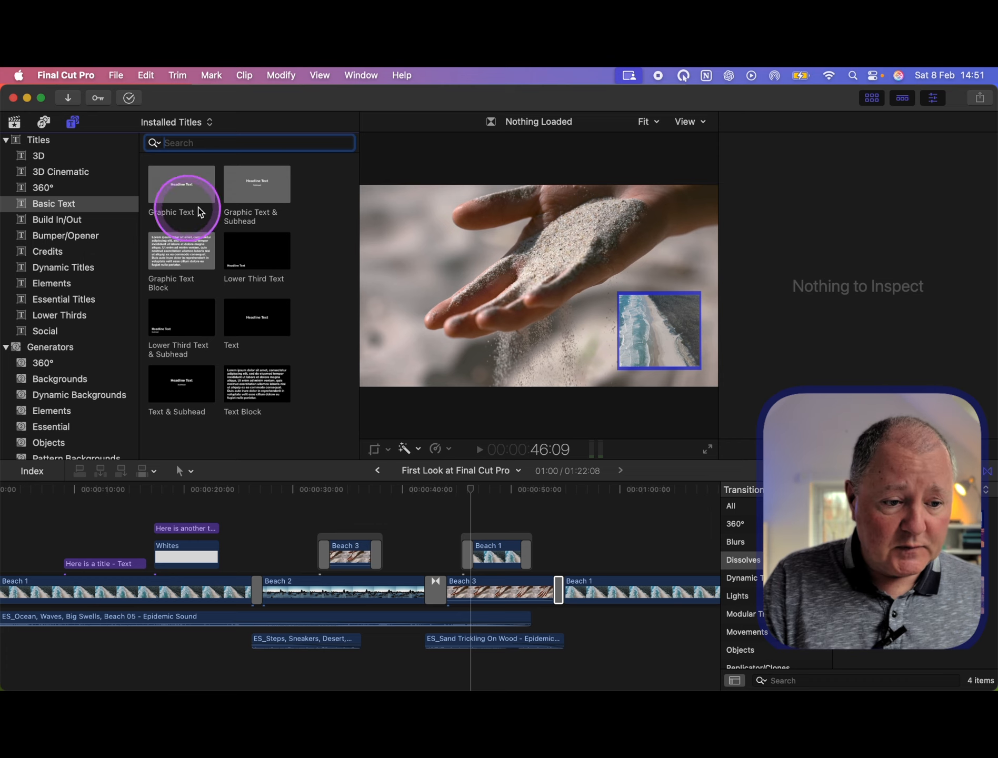
scroll(229, 258, down, 1)
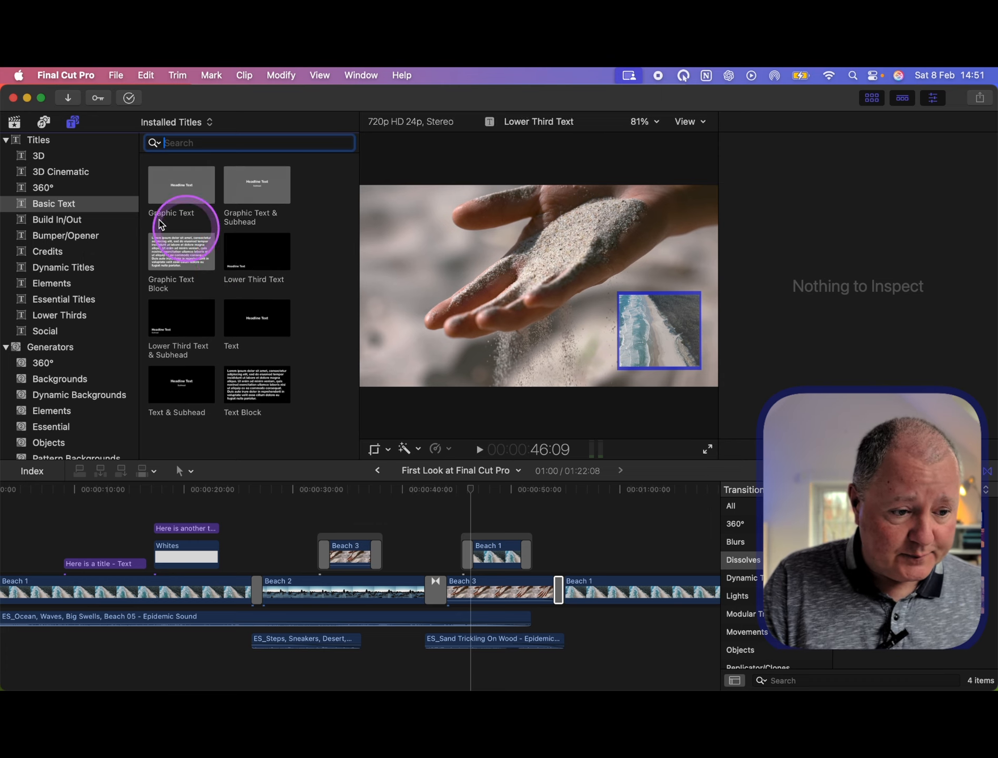
click(53, 204)
click(54, 221)
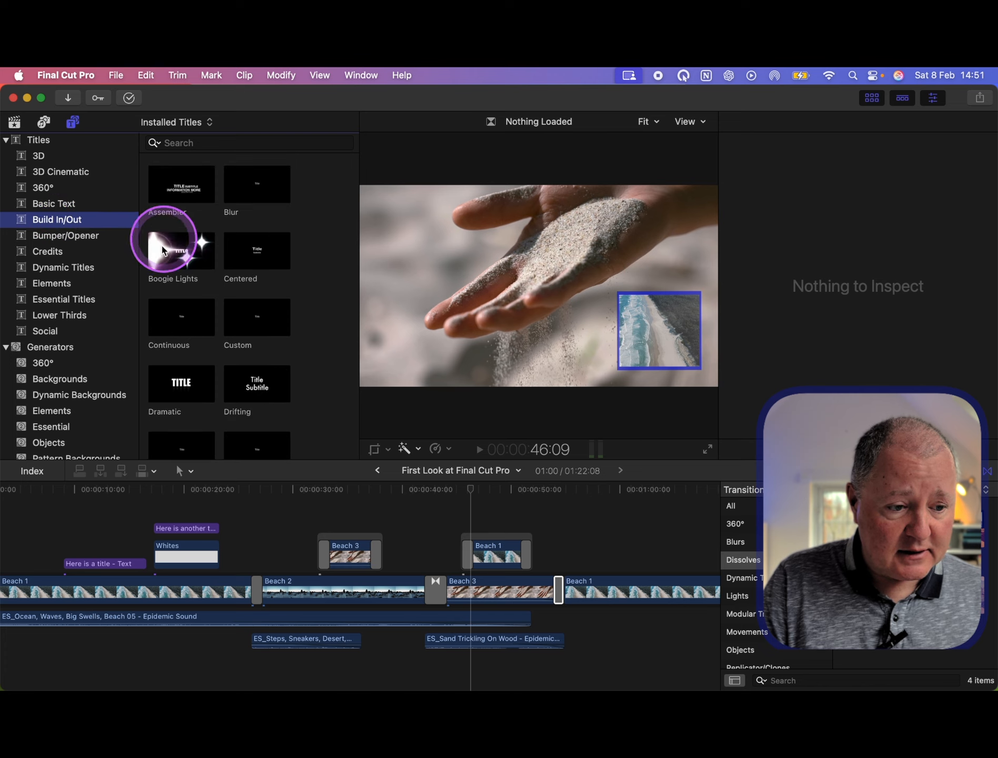
scroll(221, 337, down, 3)
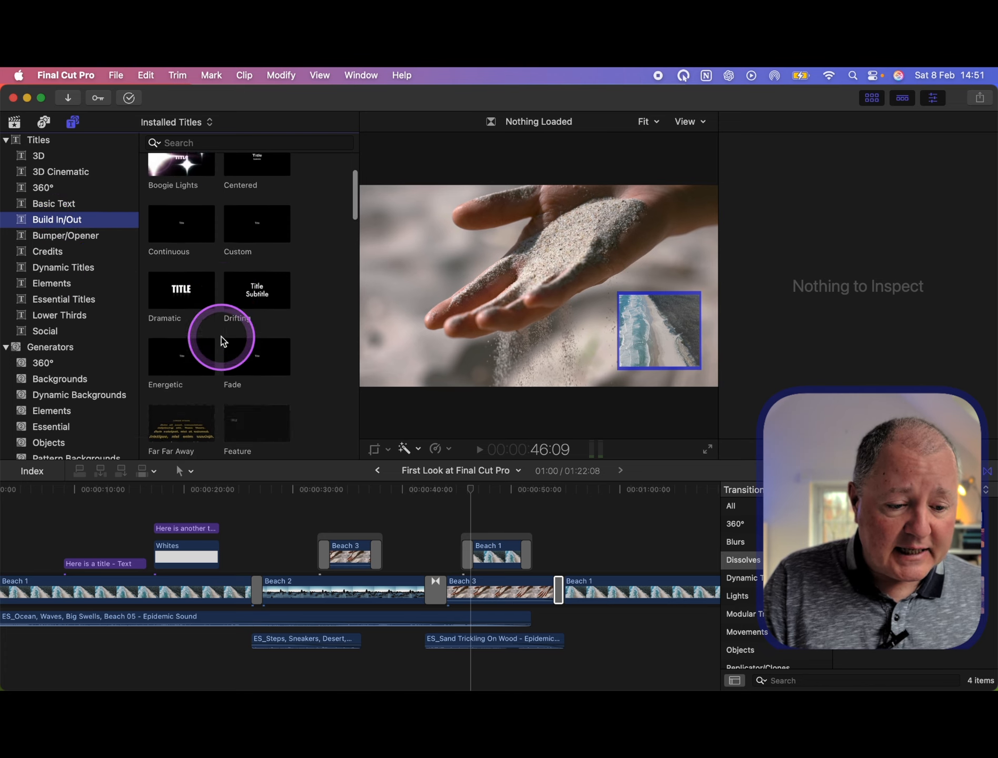
scroll(221, 341, down, 10)
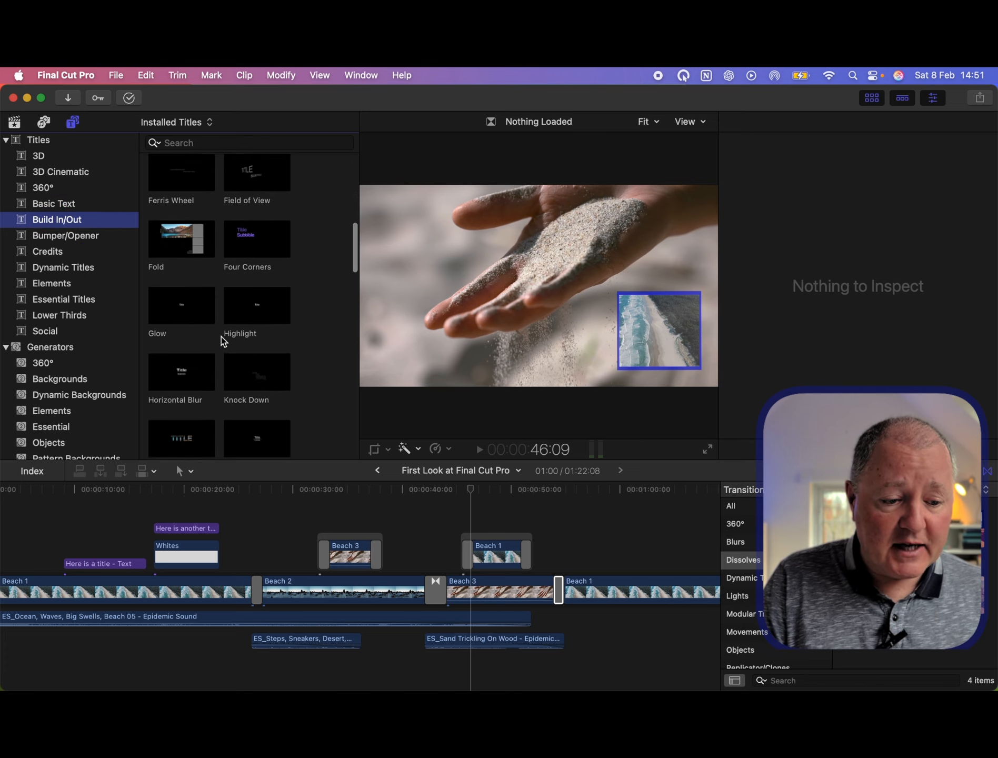
scroll(222, 340, up, 13)
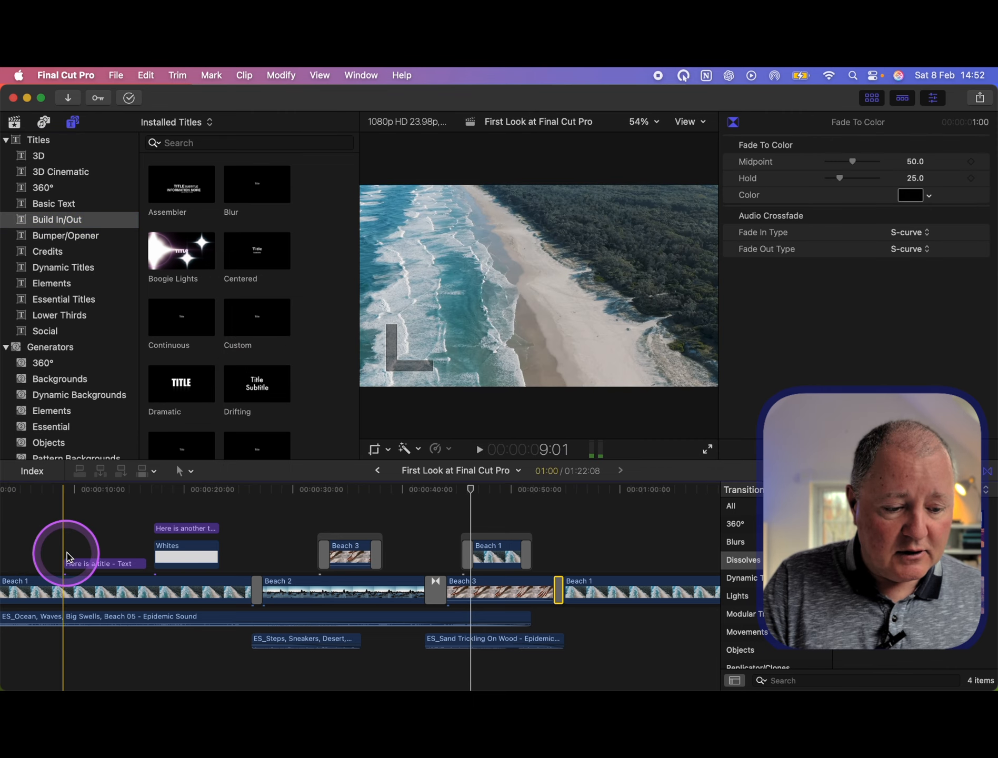
click(79, 565)
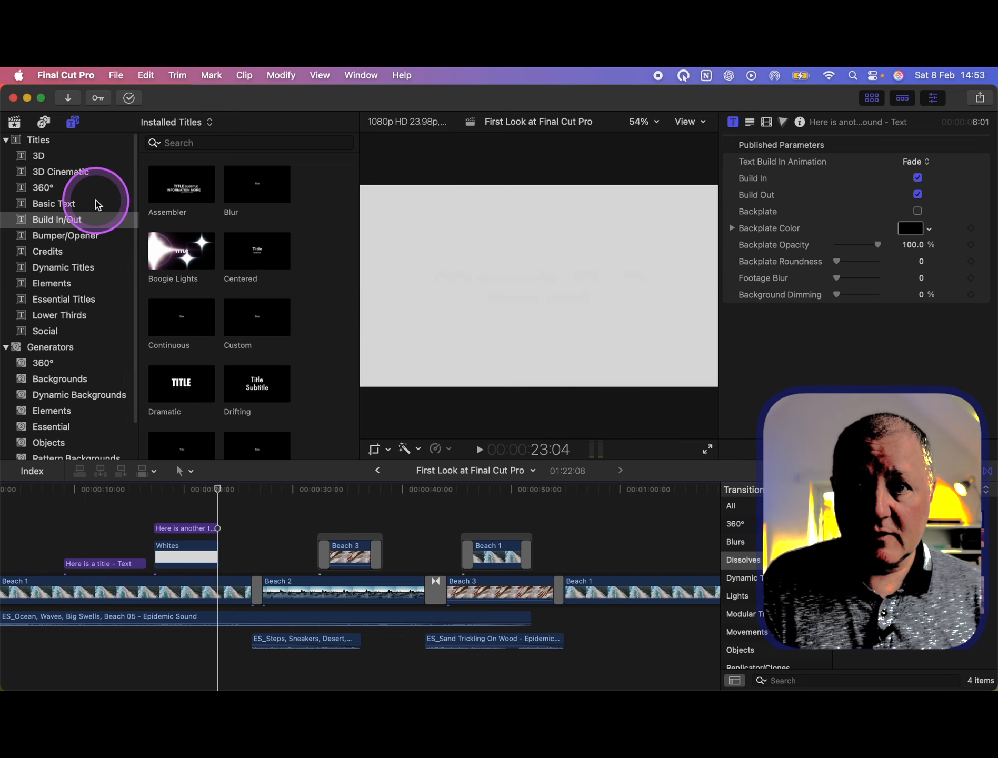
- Browse the installed generators in the Backgrounds, Dynamic Backgrounds and Solids categories
click(74, 123)
click(74, 123)
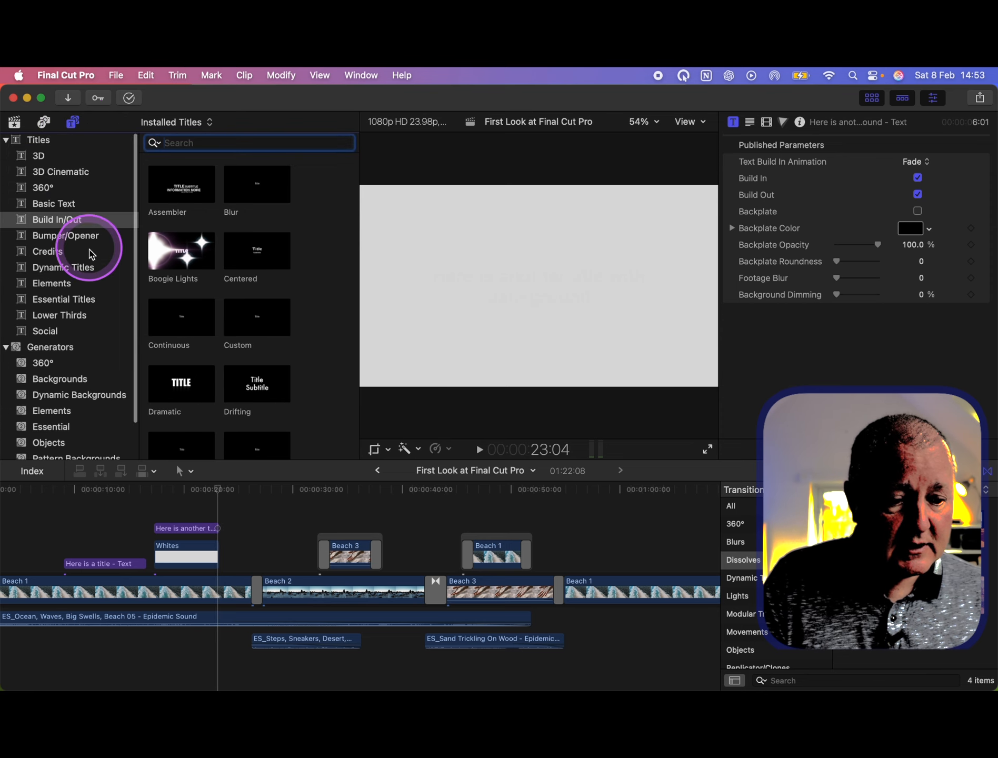
scroll(100, 305, down, 3)
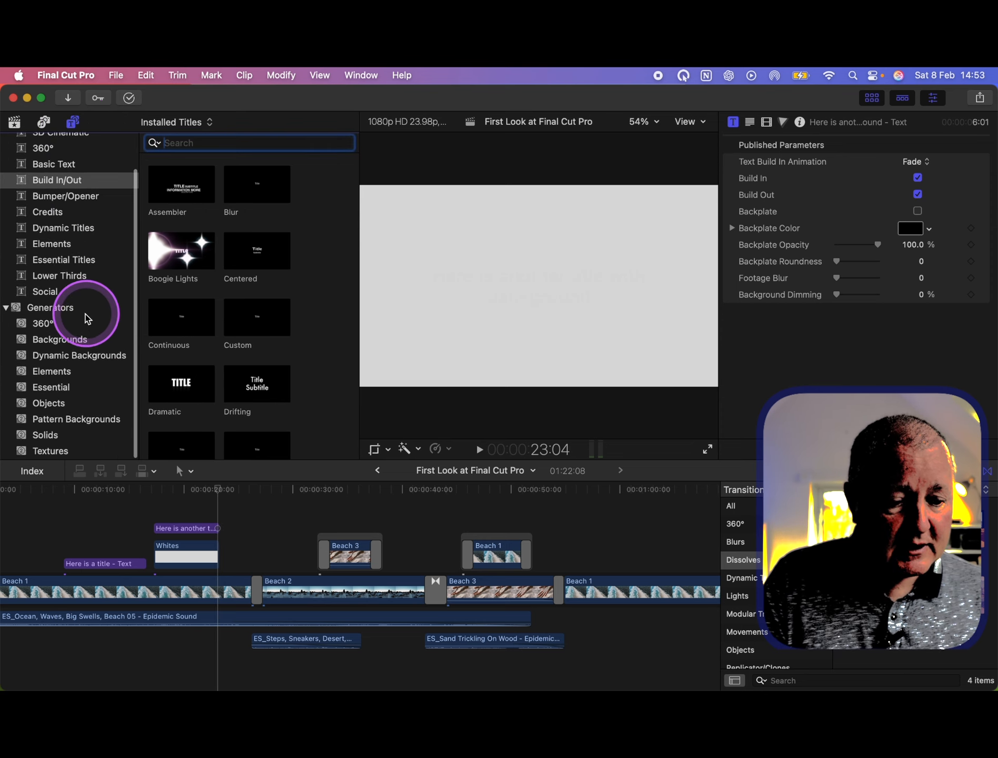
click(61, 339)
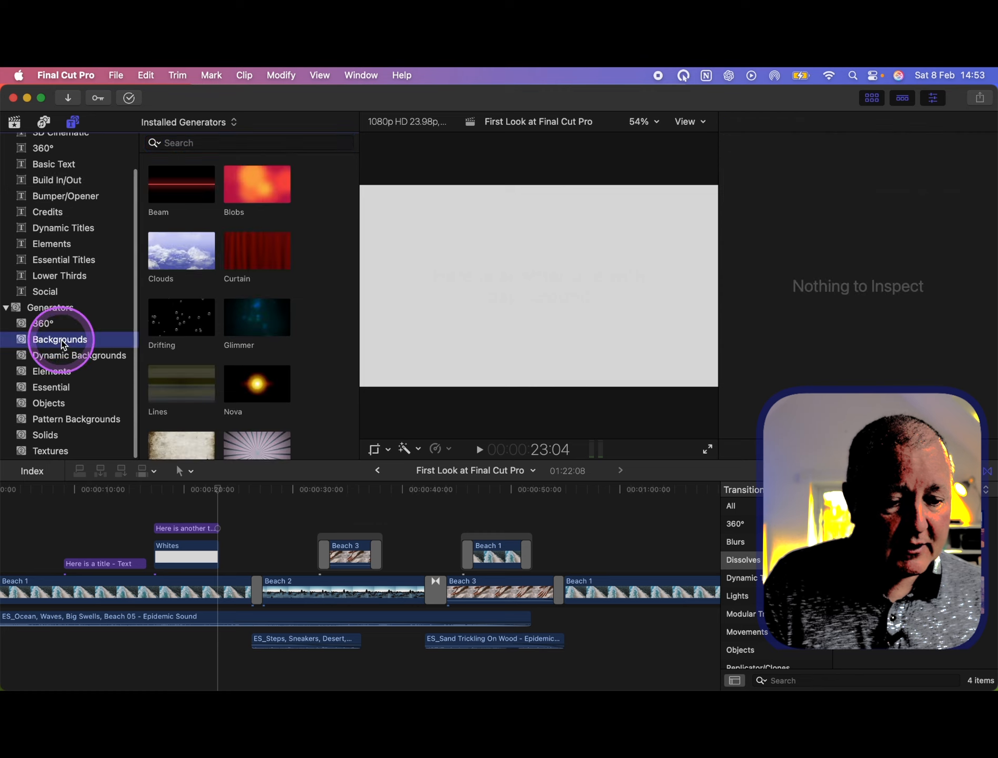
scroll(195, 348, down, 5)
scroll(201, 350, down, 5)
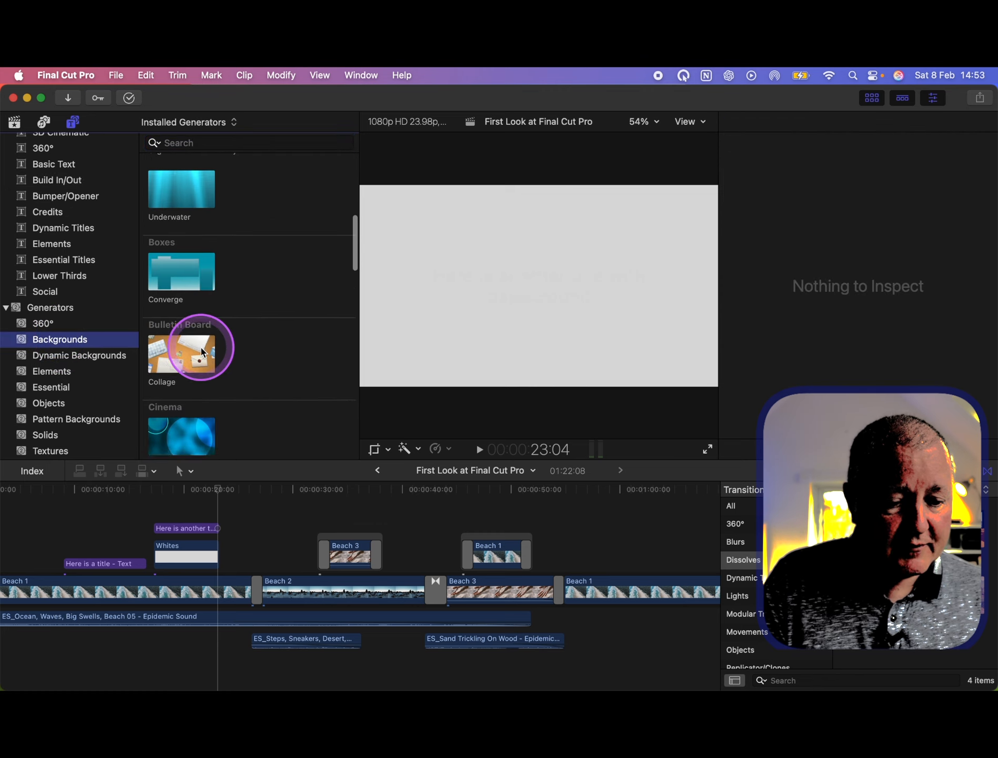
scroll(201, 349, up, 6)
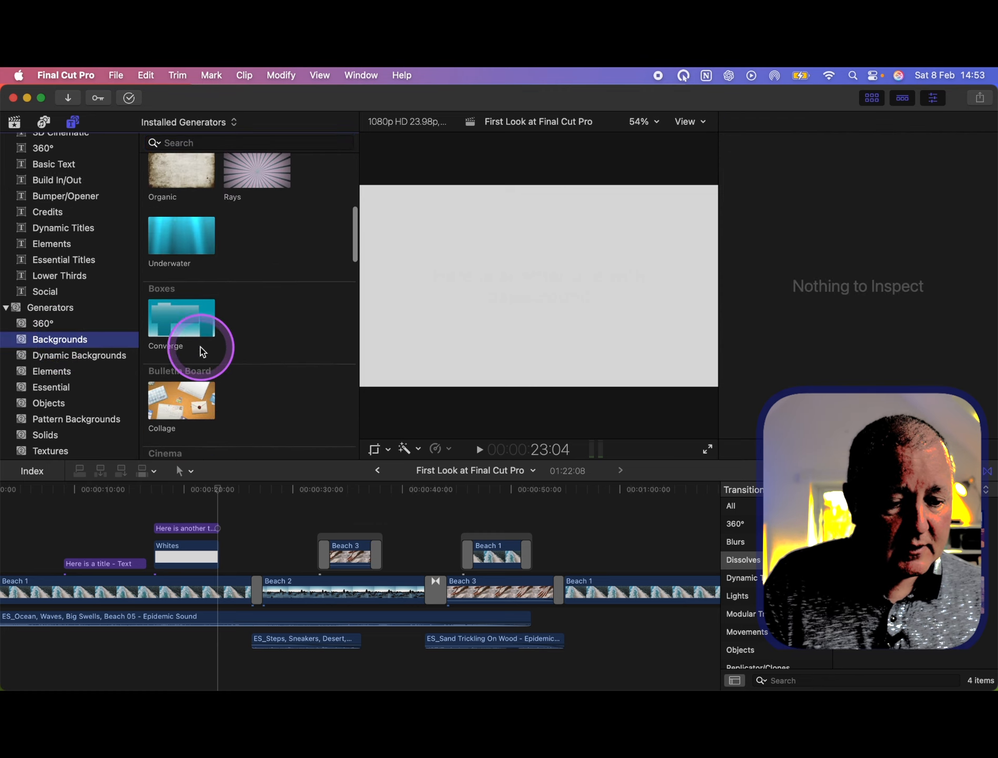
click(67, 360)
scroll(248, 372, down, 2)
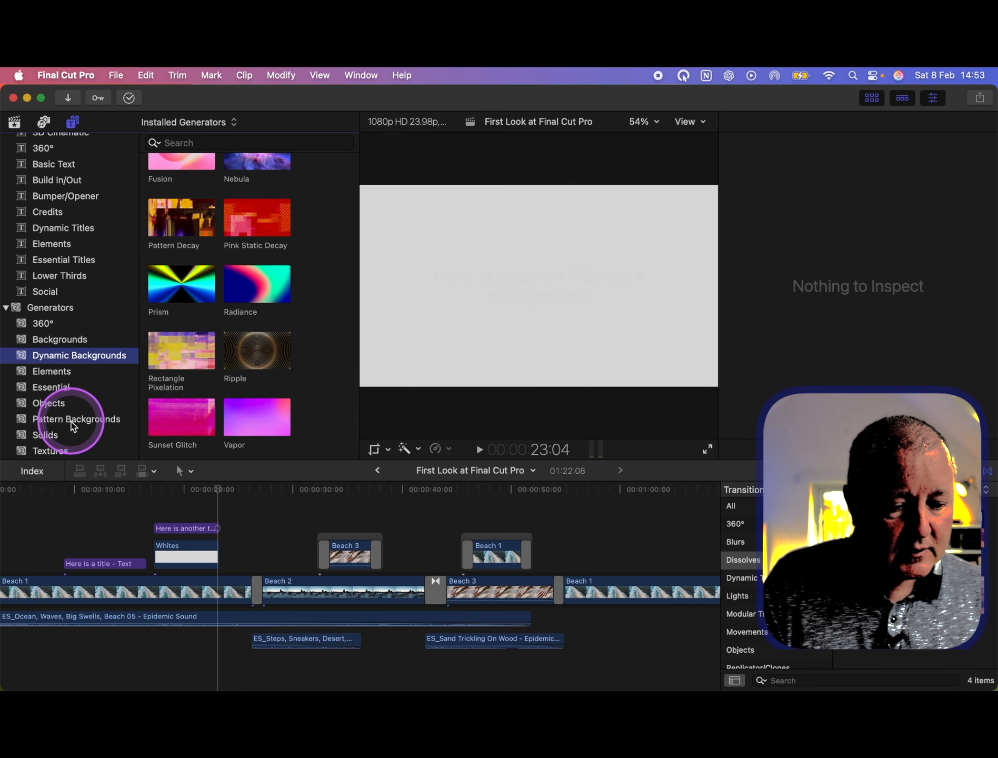
click(52, 436)
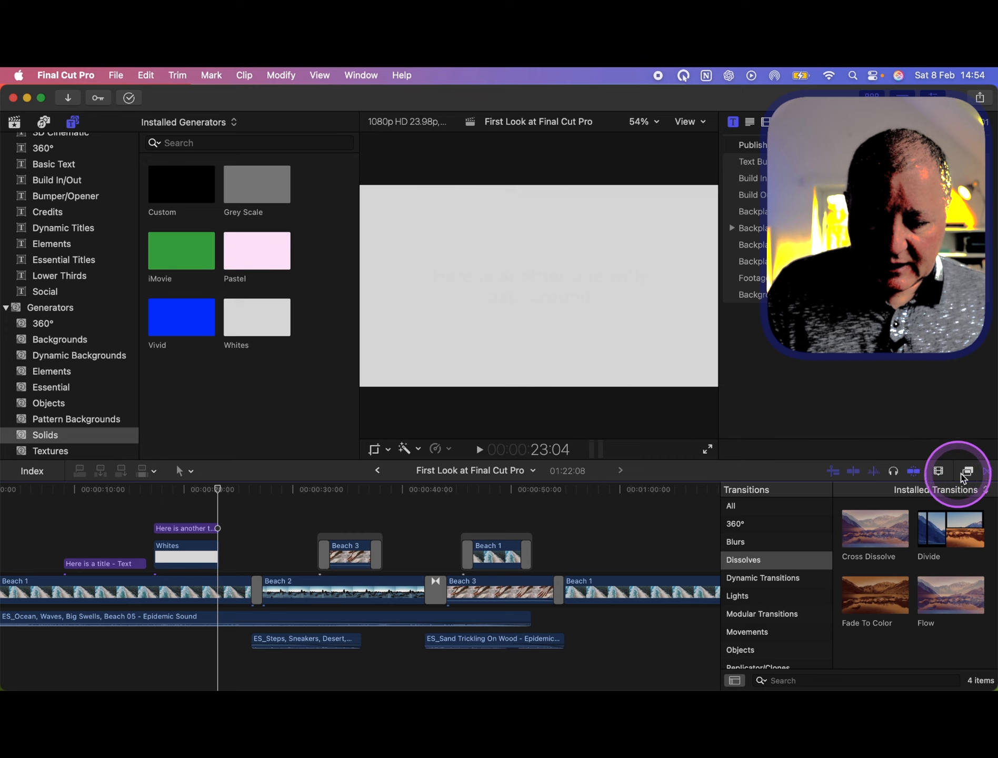
- Preview the Picture in Picture effect among the Reframe video effects and select the connected Beach 1 clip above Beach 3
click(969, 472)
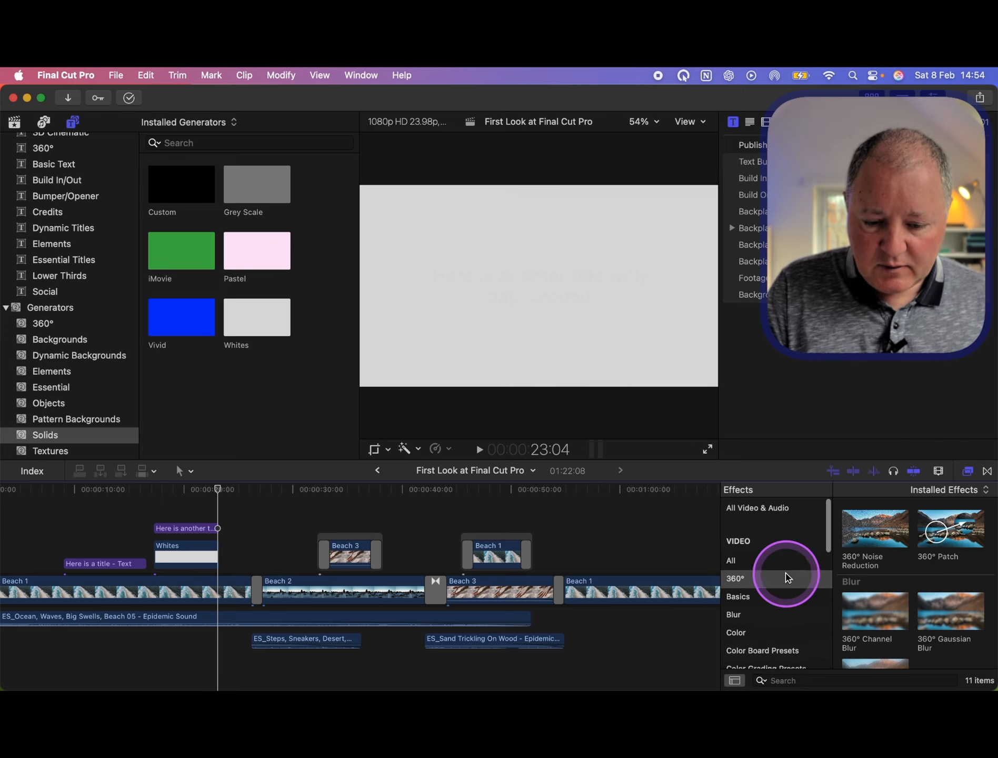
scroll(787, 577, down, 5)
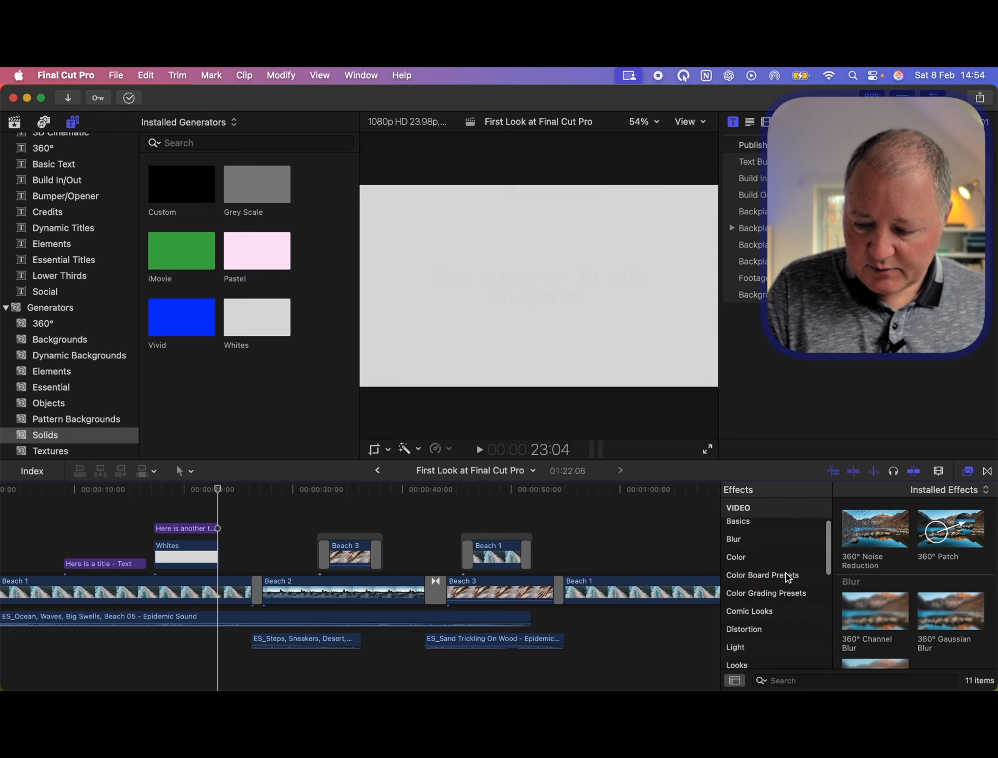
scroll(787, 577, down, 1)
scroll(786, 578, down, 5)
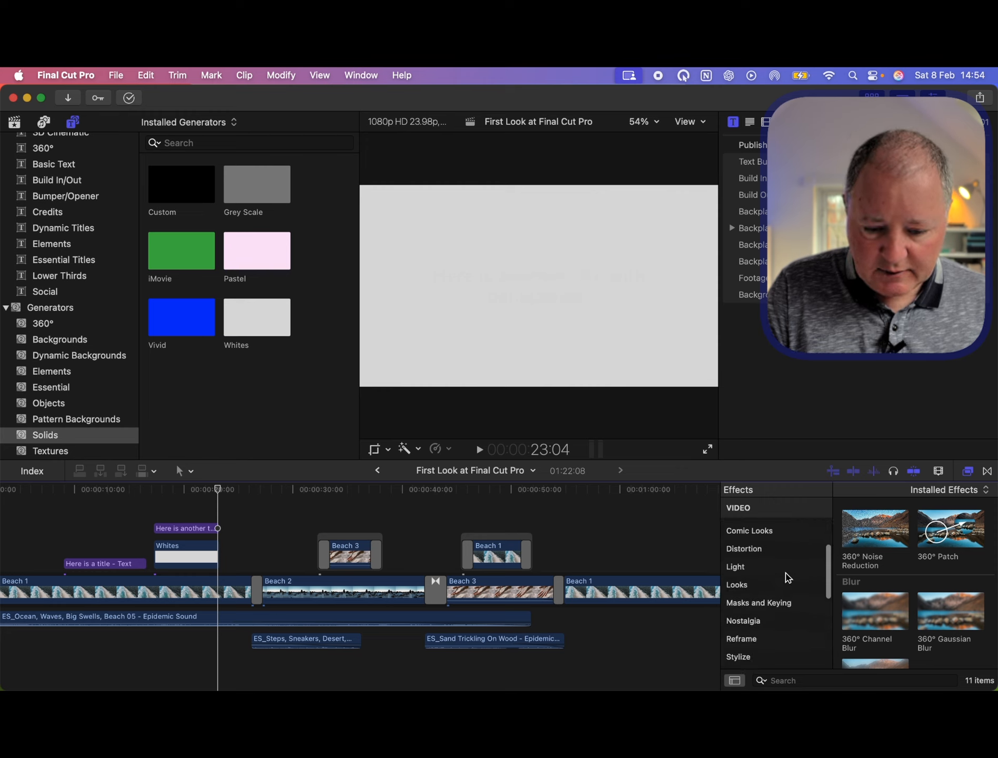
click(731, 607)
click(963, 536)
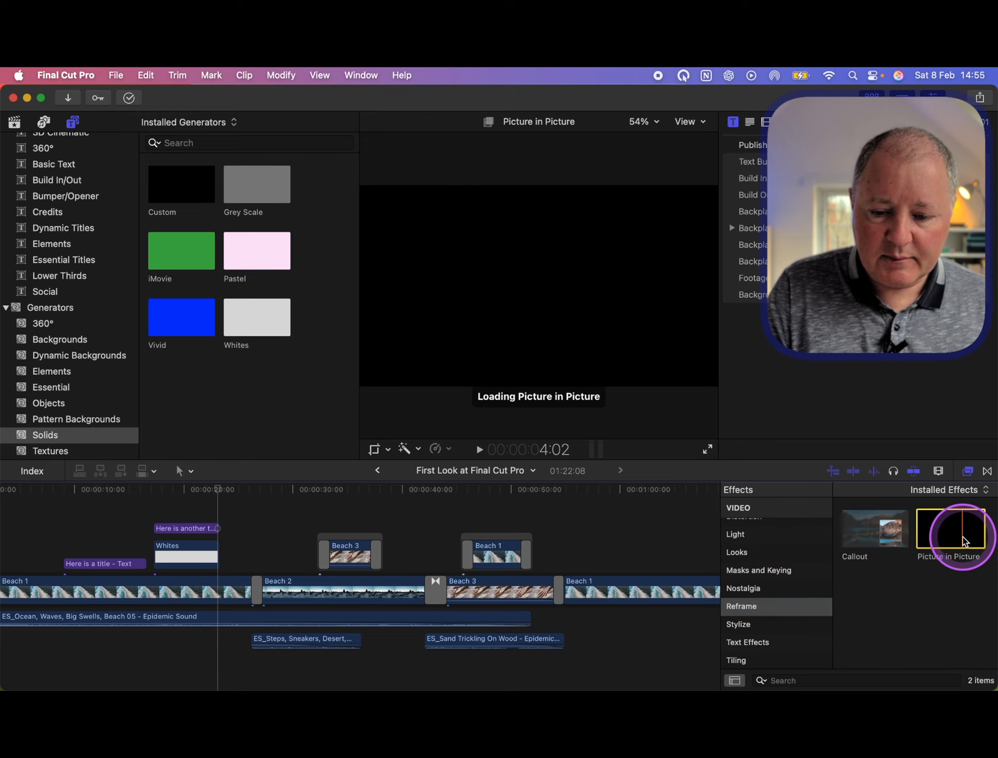
drag(965, 541, 492, 546)
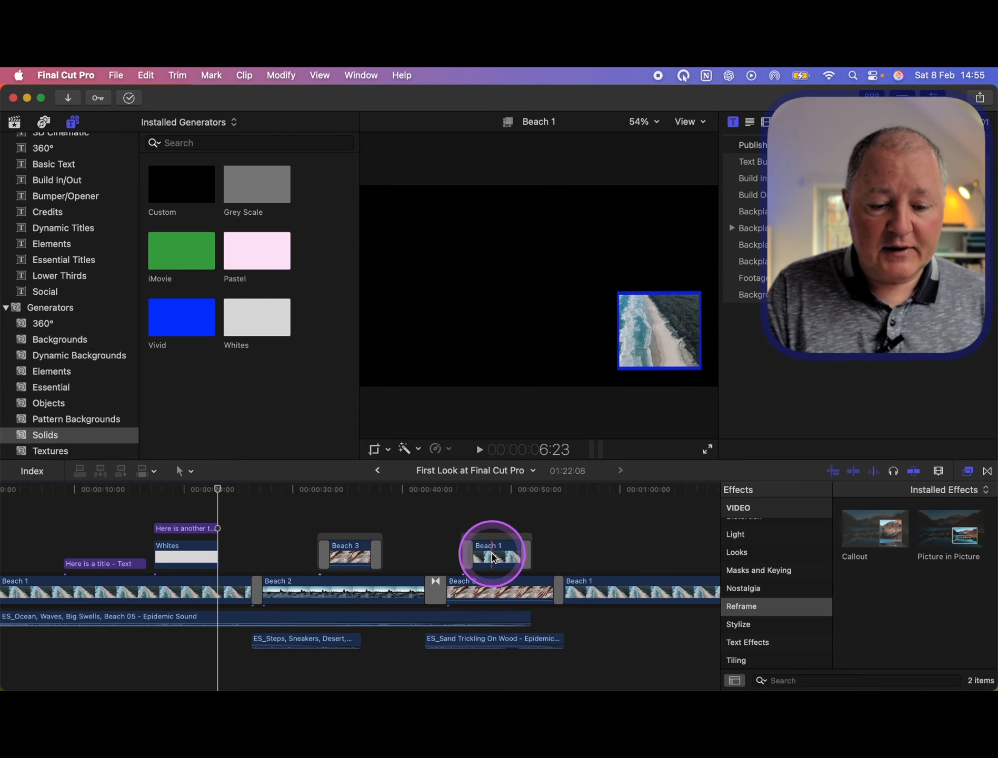
click(504, 556)
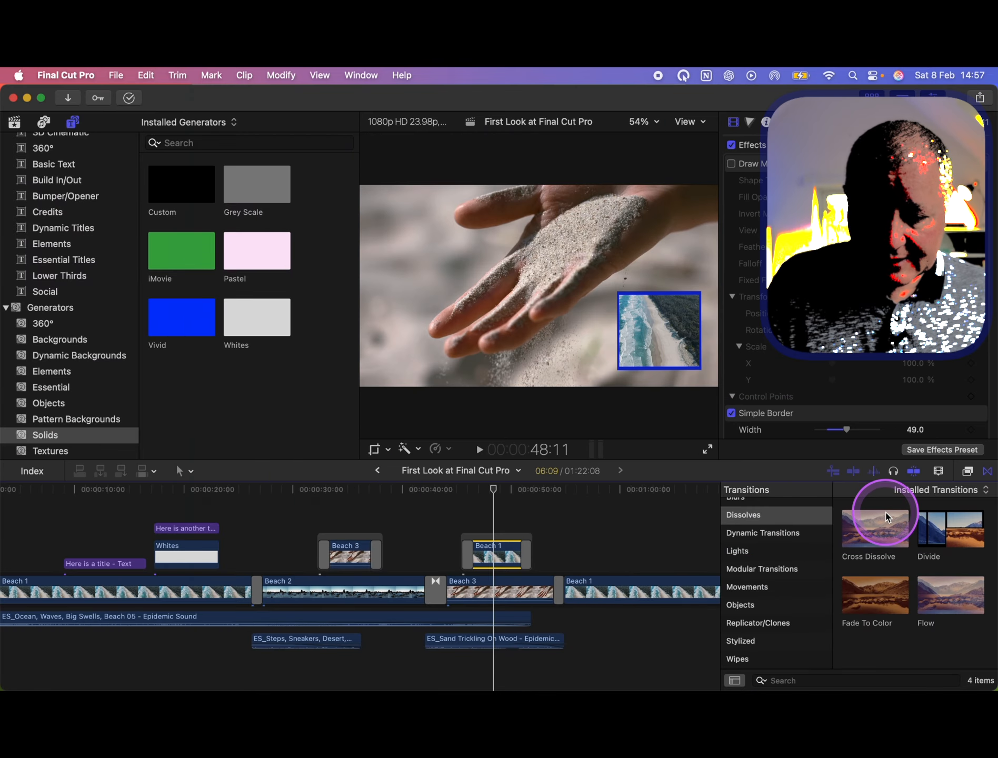
- Browse the Stylize video effects and examine the Simple Border settings on the connected Beach 1 clip
click(968, 472)
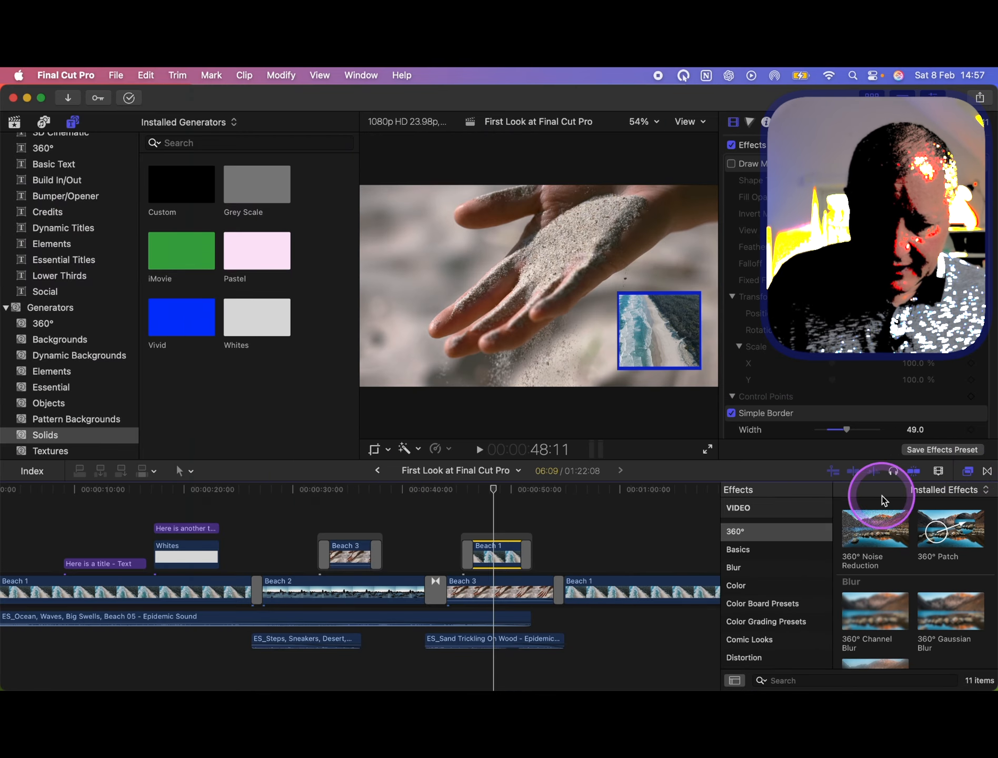
scroll(760, 584, down, 3)
scroll(760, 603, down, 3)
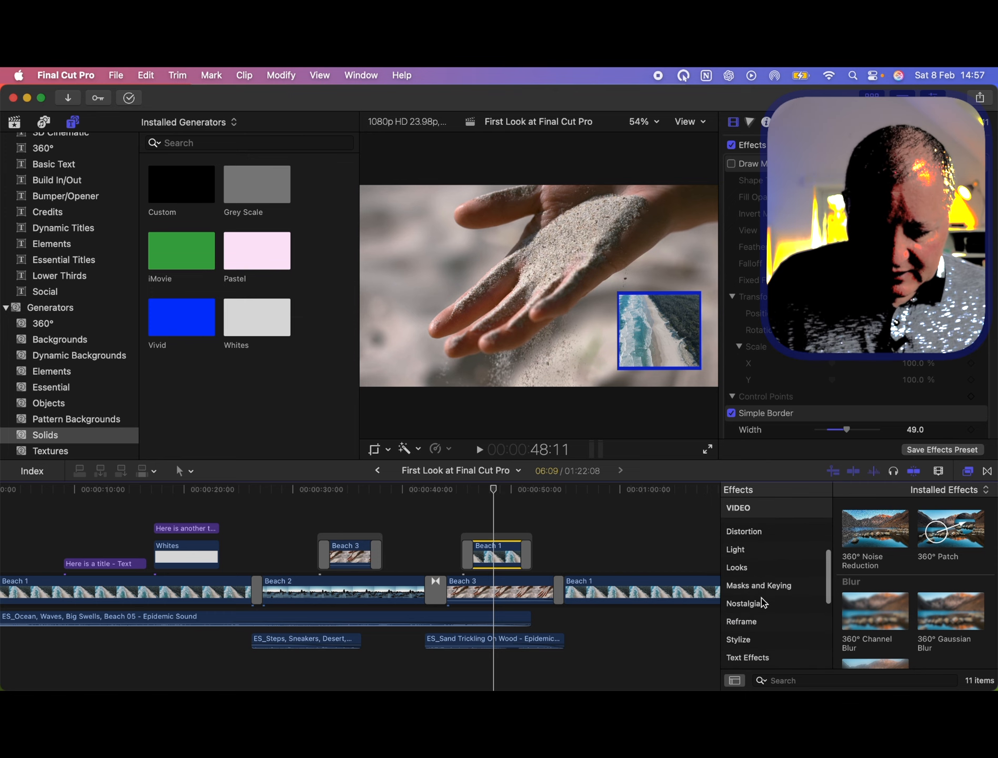
click(738, 595)
click(744, 596)
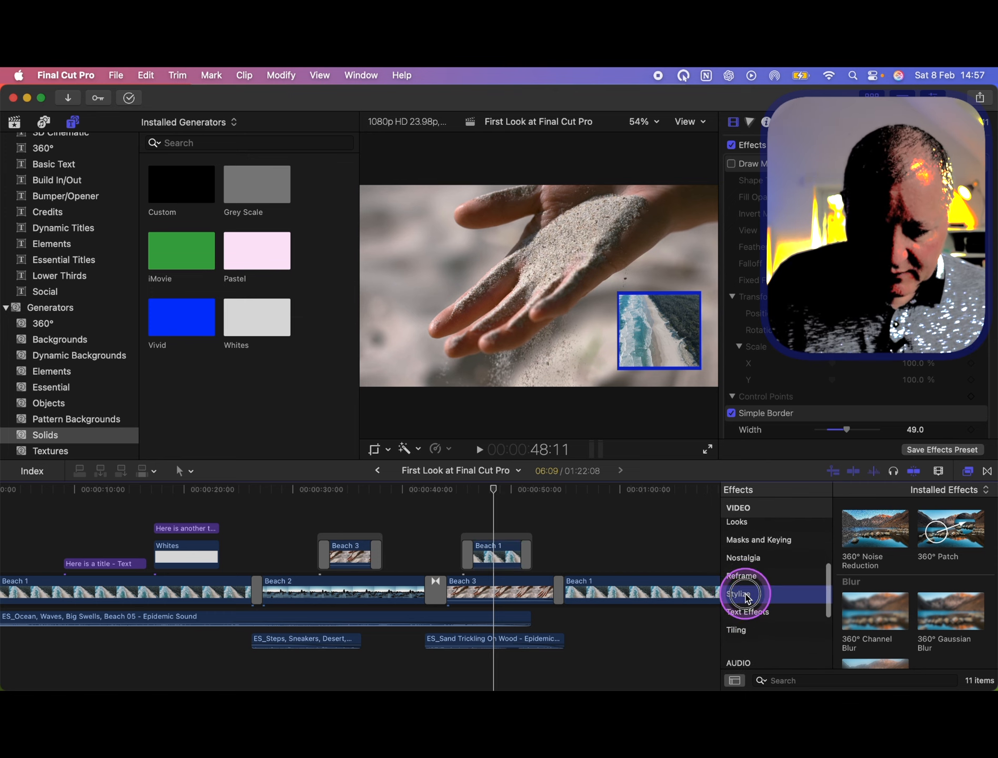
scroll(898, 621, down, 2)
scroll(900, 625, down, 5)
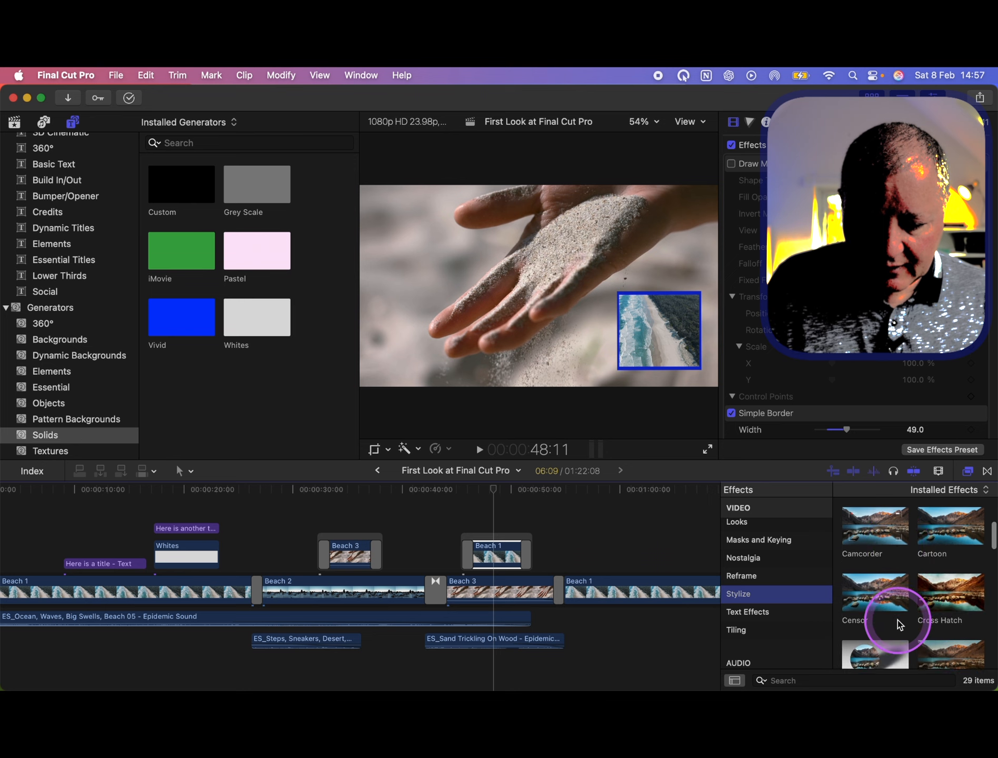
scroll(900, 625, down, 4)
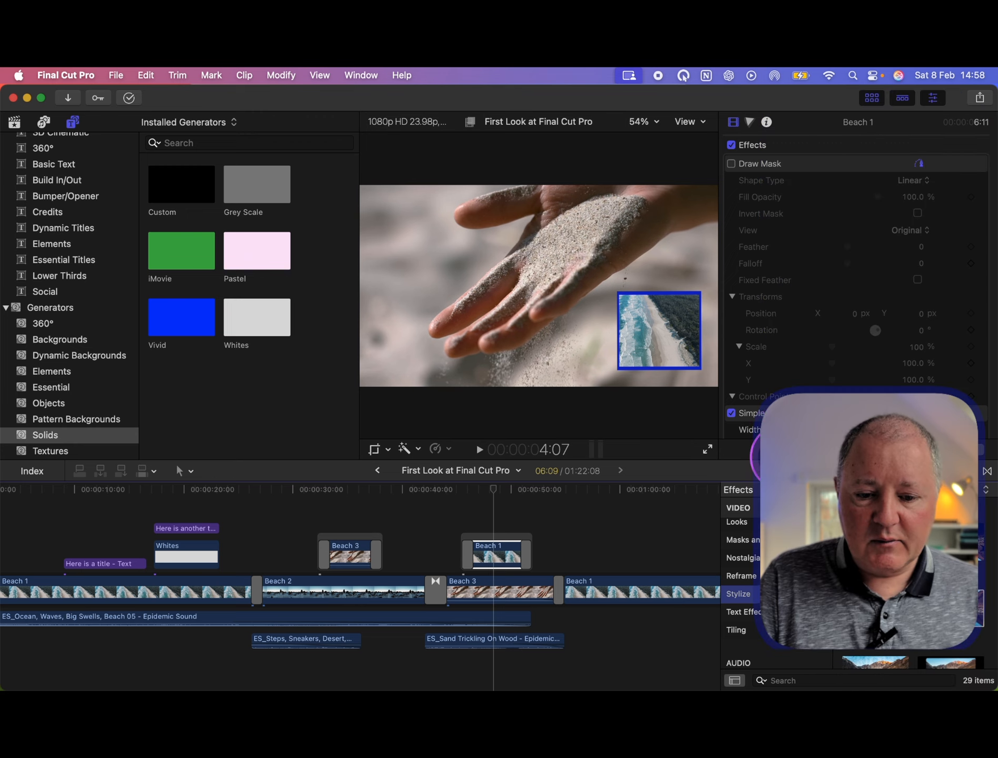
scroll(842, 349, down, 5)
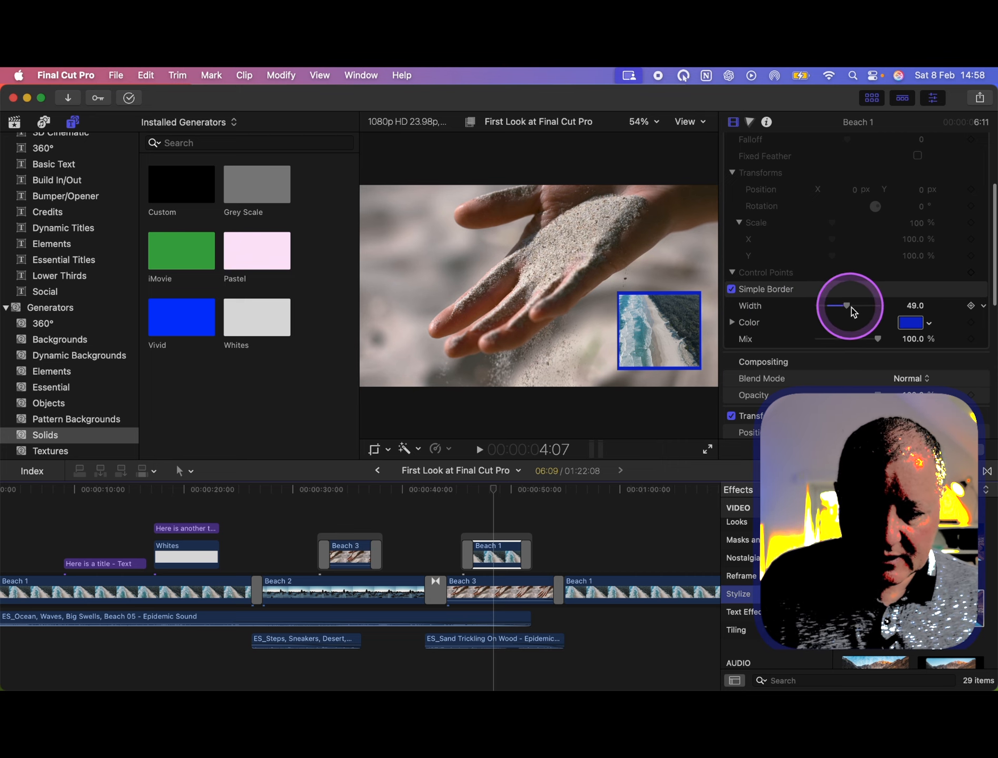
scroll(926, 323, down, 2)
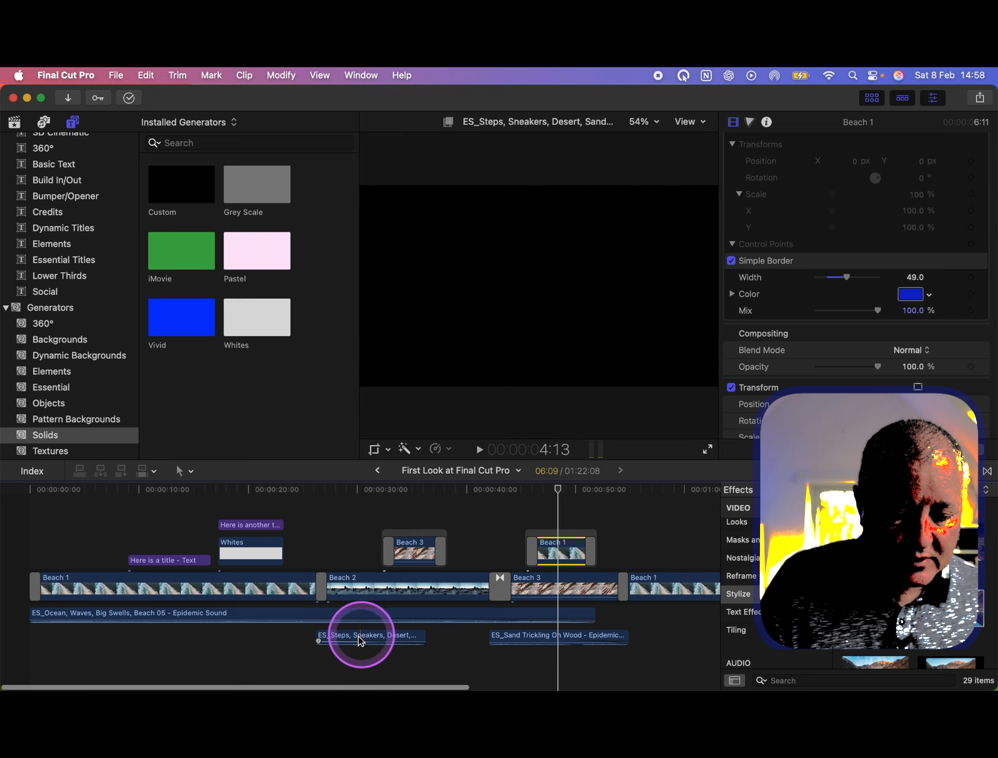
- Adjust the volume level of the ES_Ocean, Waves, Big Swells audio clip in the timeline to -8.0 dB
click(252, 619)
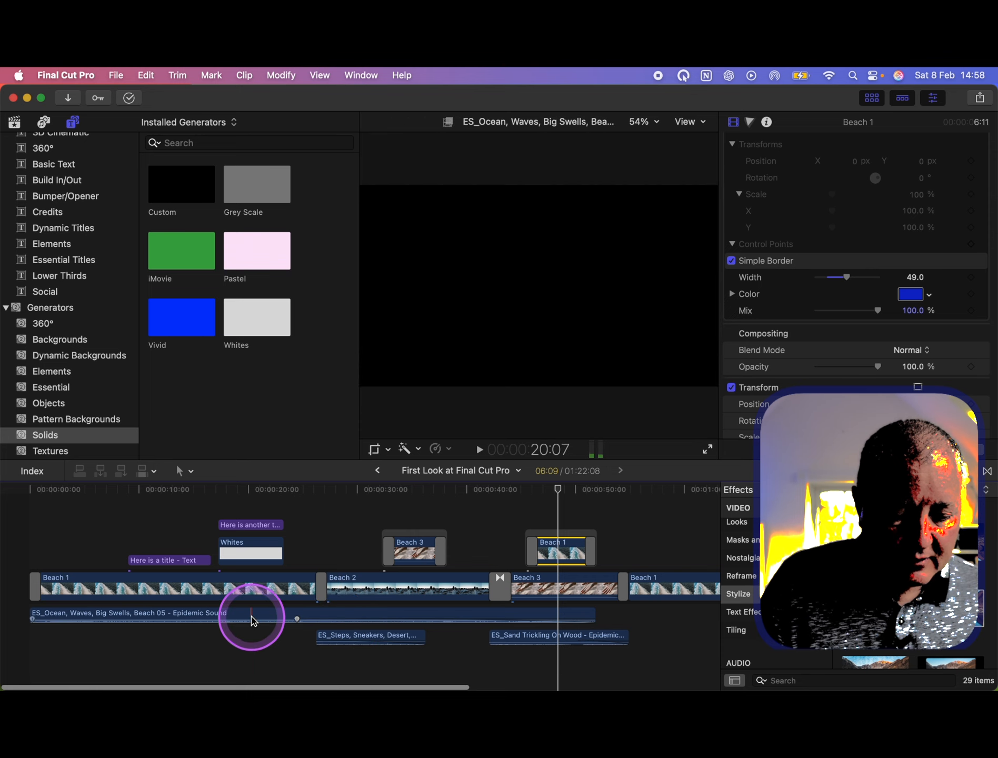
drag(187, 619, 188, 620)
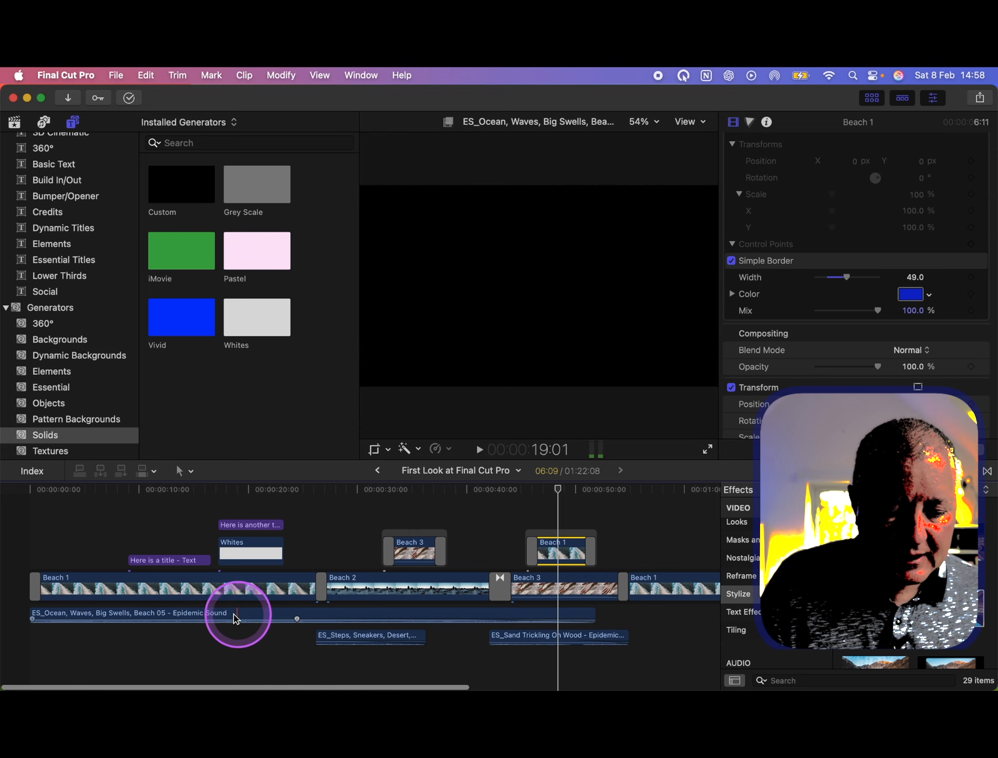
drag(262, 620, 263, 620)
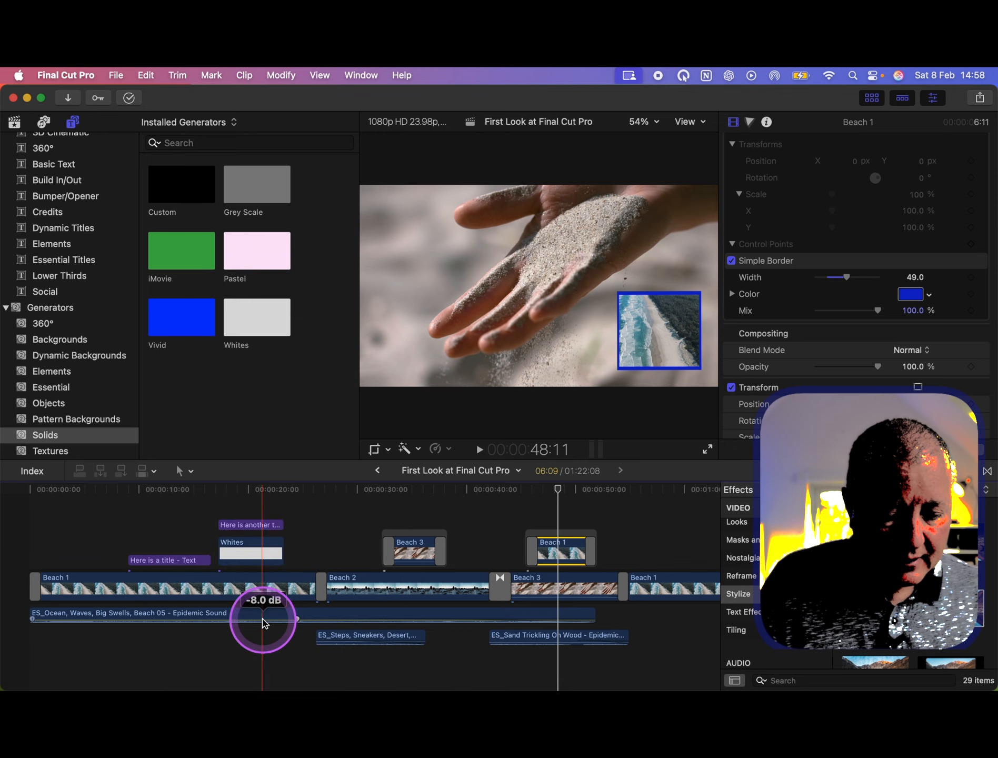
drag(262, 621, 263, 621)
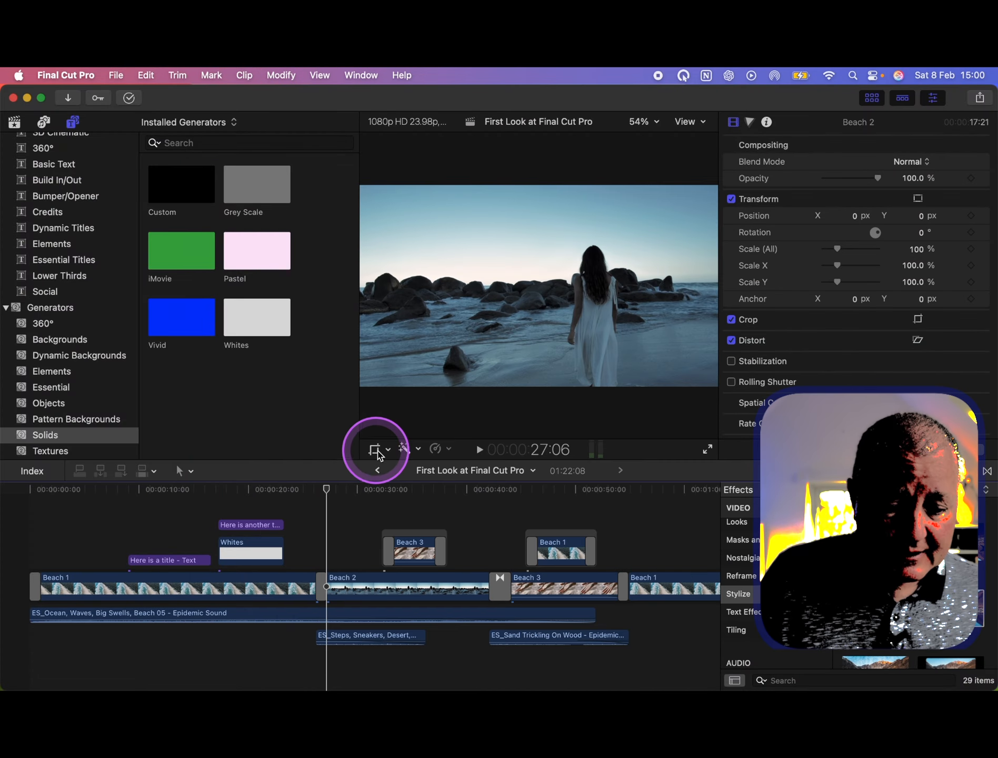
- Compare the Trim, Crop and Ken Burns modes on the Beach 2 clip and trim its lower-left corner inward
click(389, 452)
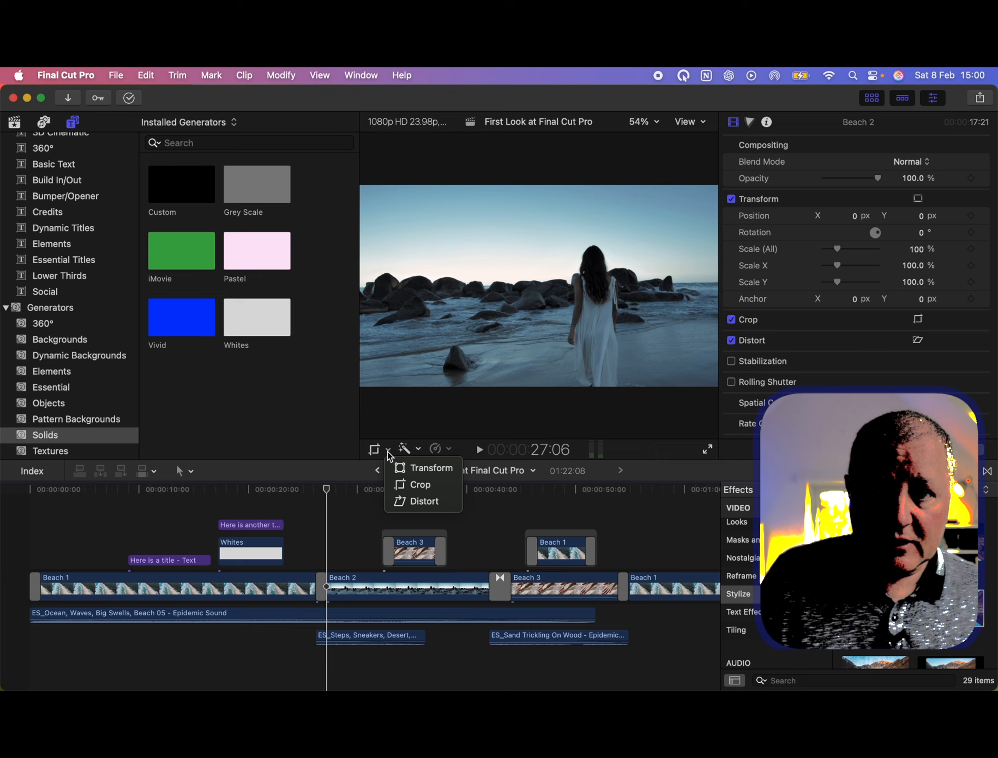
click(421, 485)
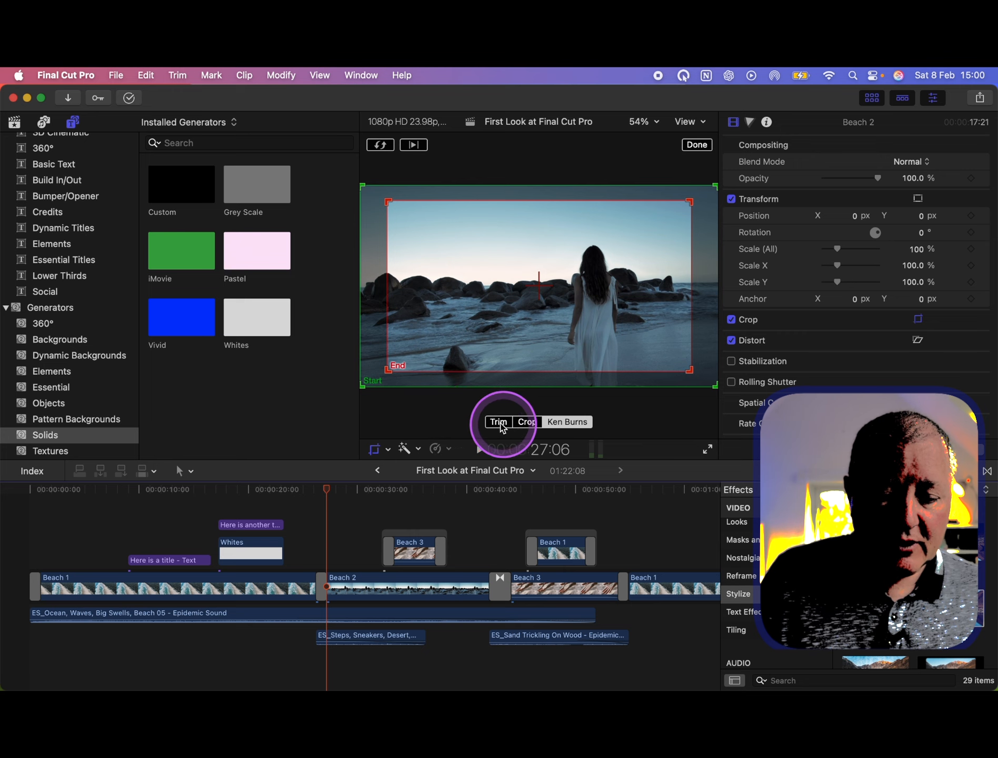
click(500, 427)
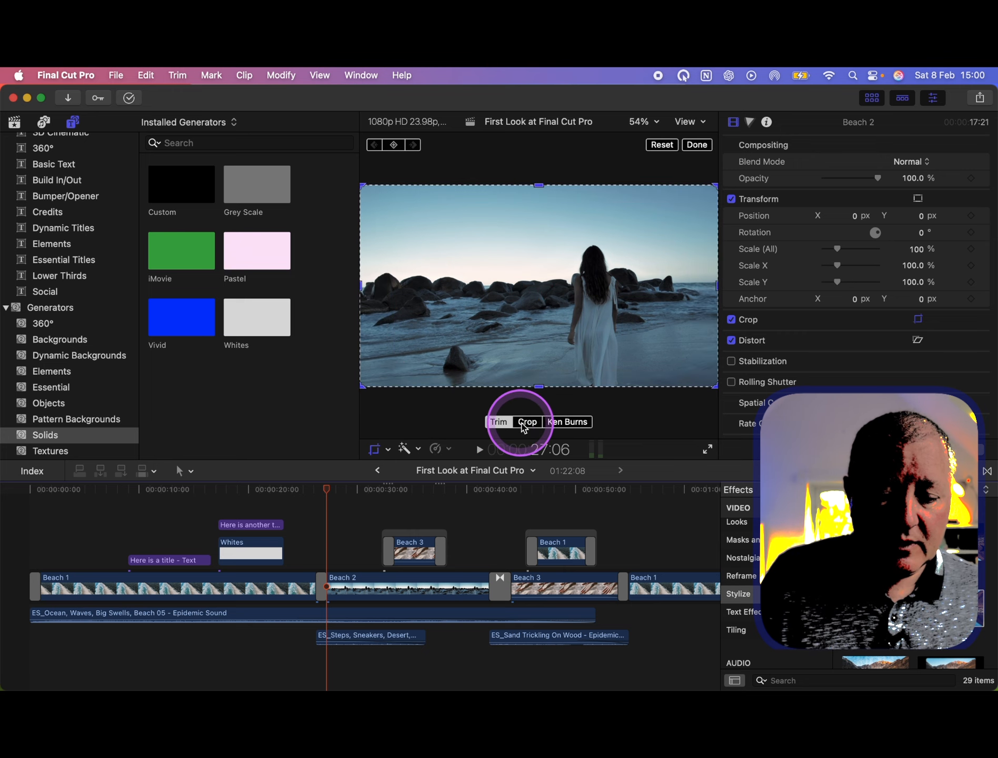
click(574, 423)
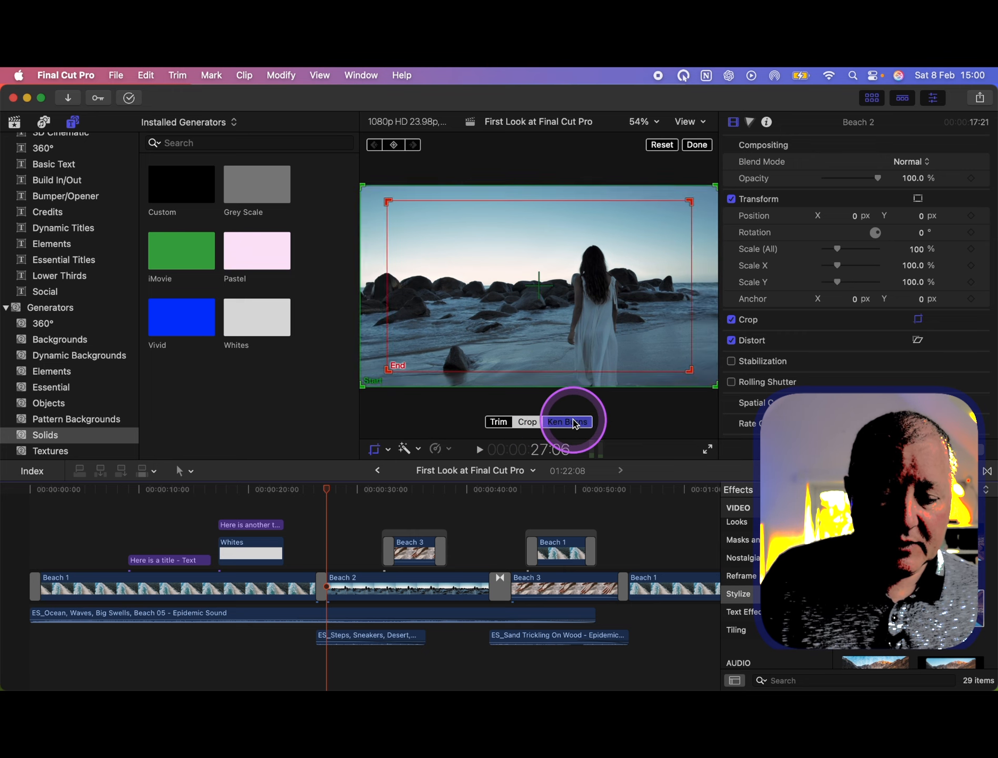
click(500, 423)
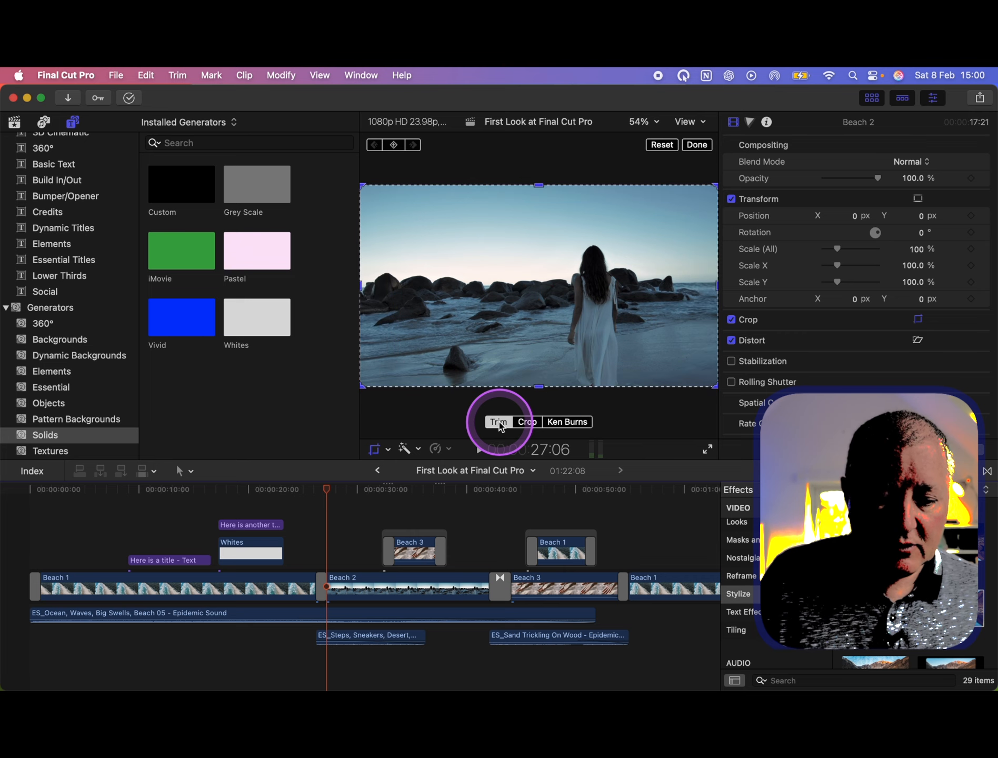
drag(364, 389, 396, 376)
- Crop the Beach 2 clip inward from its corners to frame the woman more tightly, and switch to Ken Burns
click(529, 425)
drag(714, 370, 695, 359)
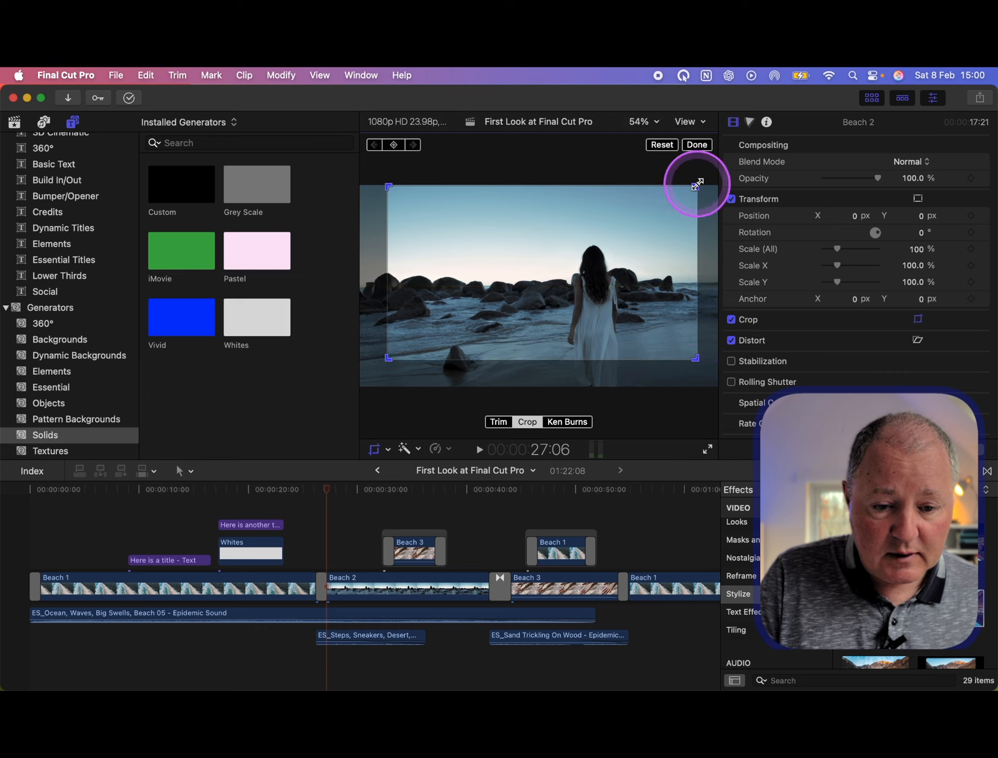
drag(696, 185, 667, 202)
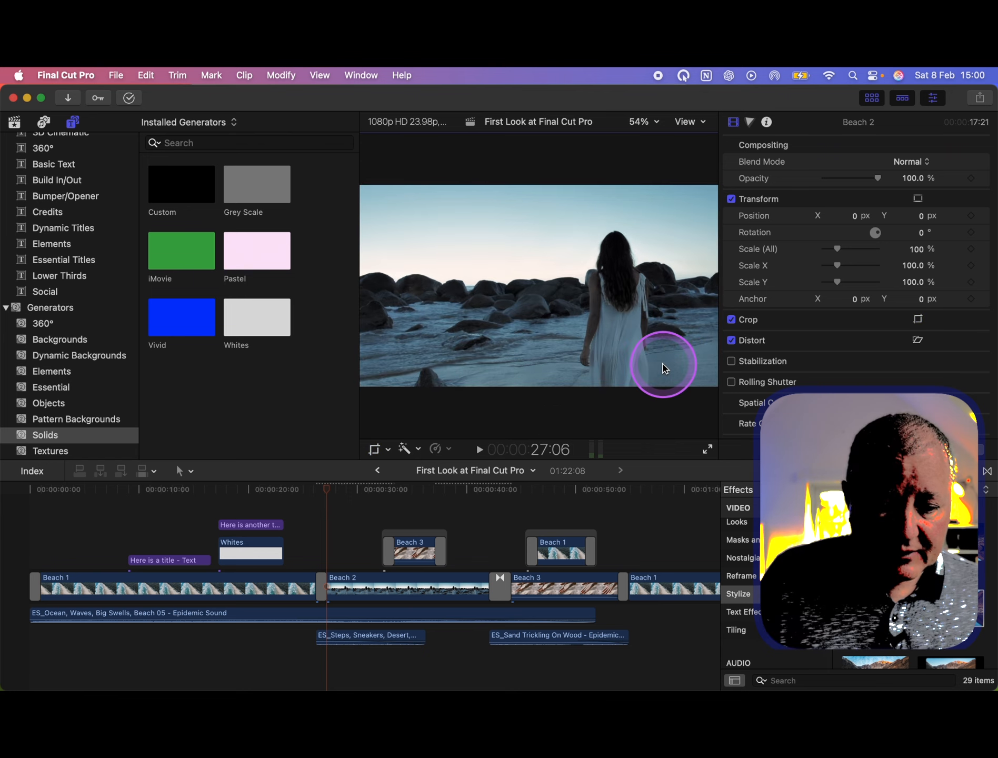
click(577, 423)
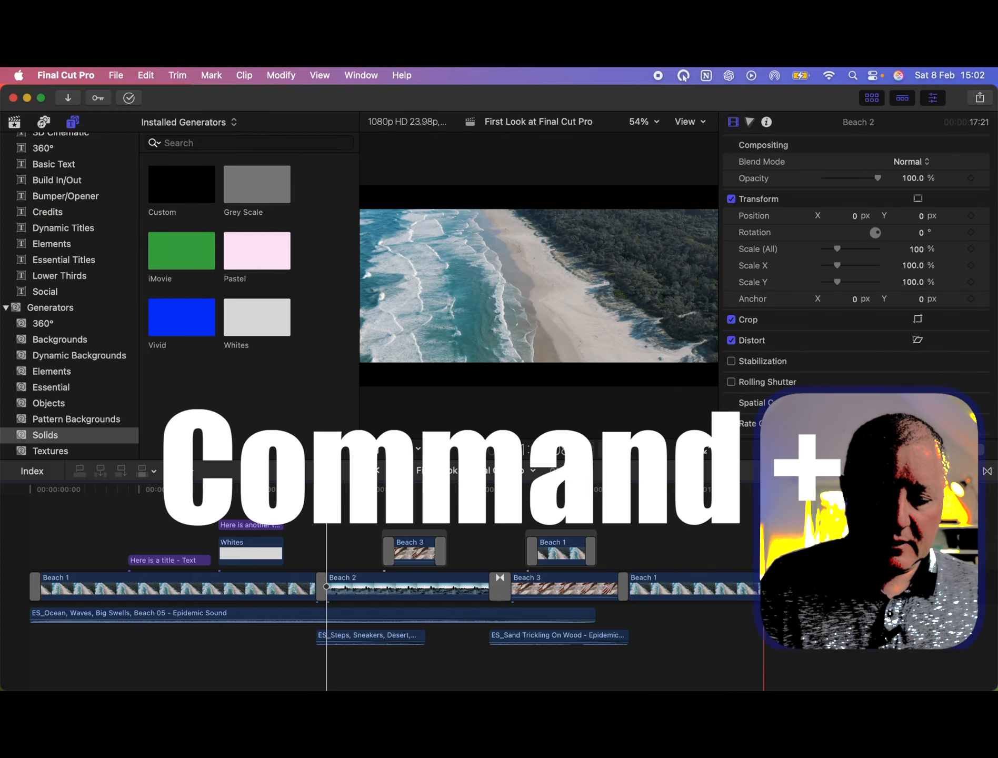
- Zoom the timeline in and out to inspect the clips, and fit the entire project in the timeline view
key(super+equal)
key(super+equal)
key(super+minus)
key(super+minus)
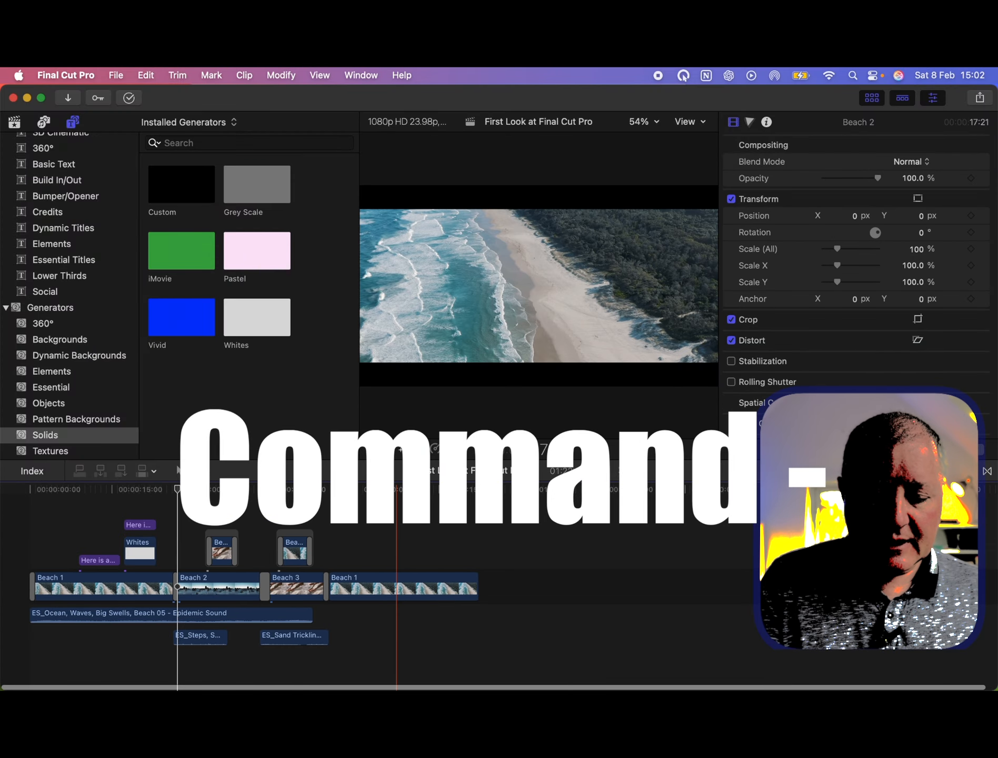
key(super+equal)
key(super+equal)
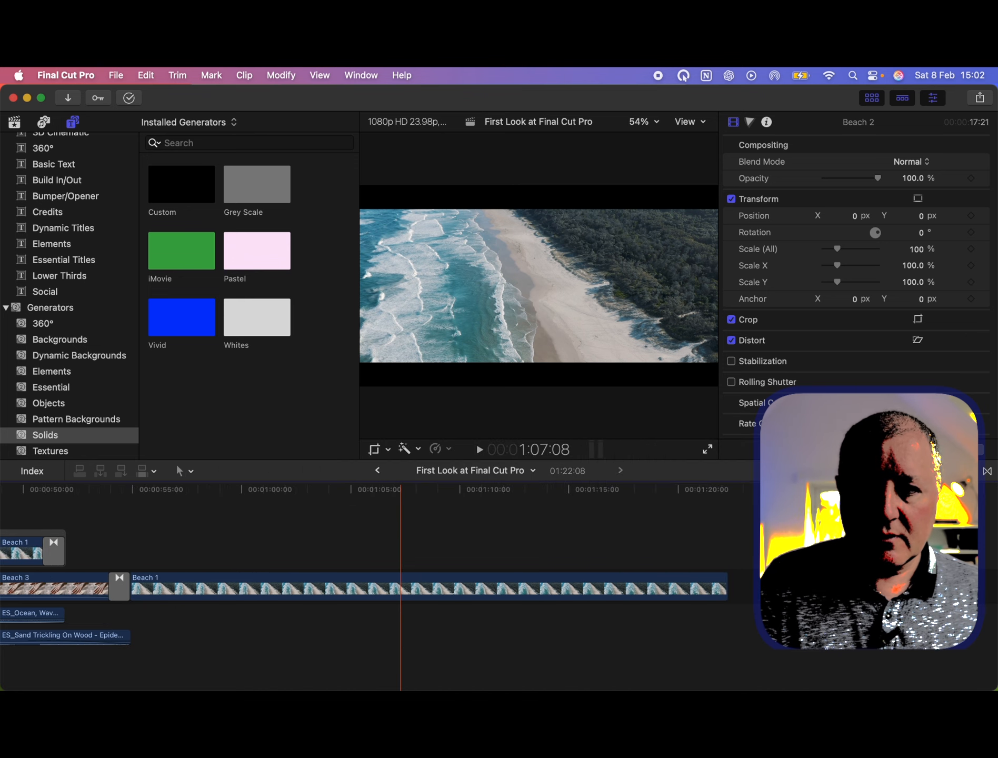
key(shift+z)
key(super+equal)
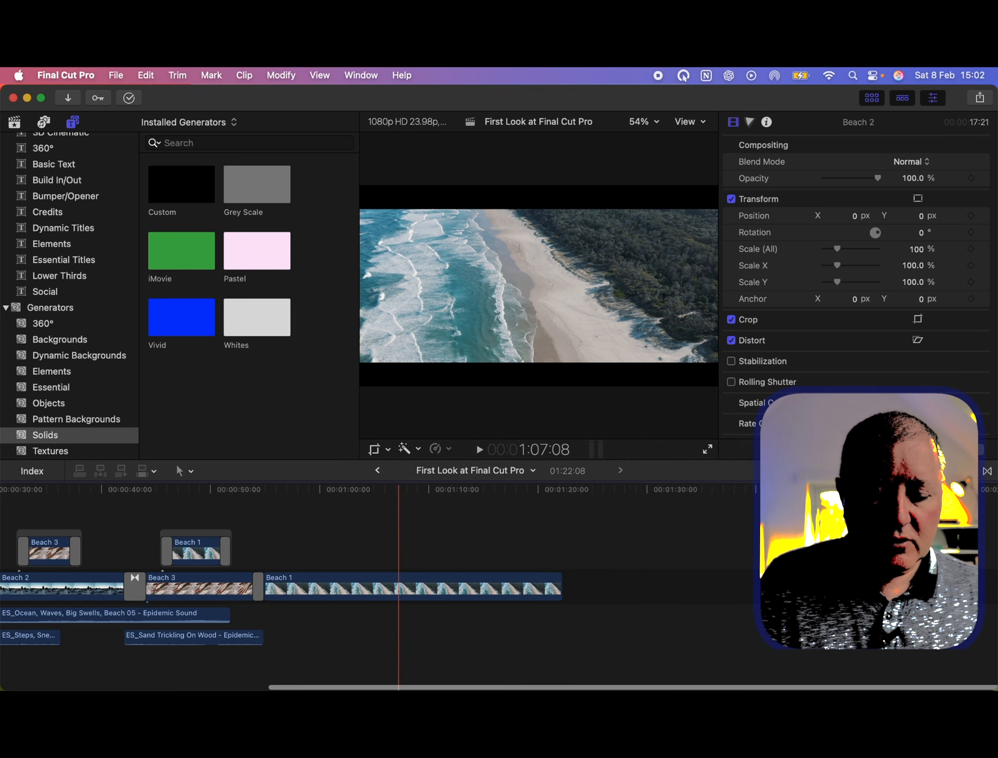
key(shift+z)
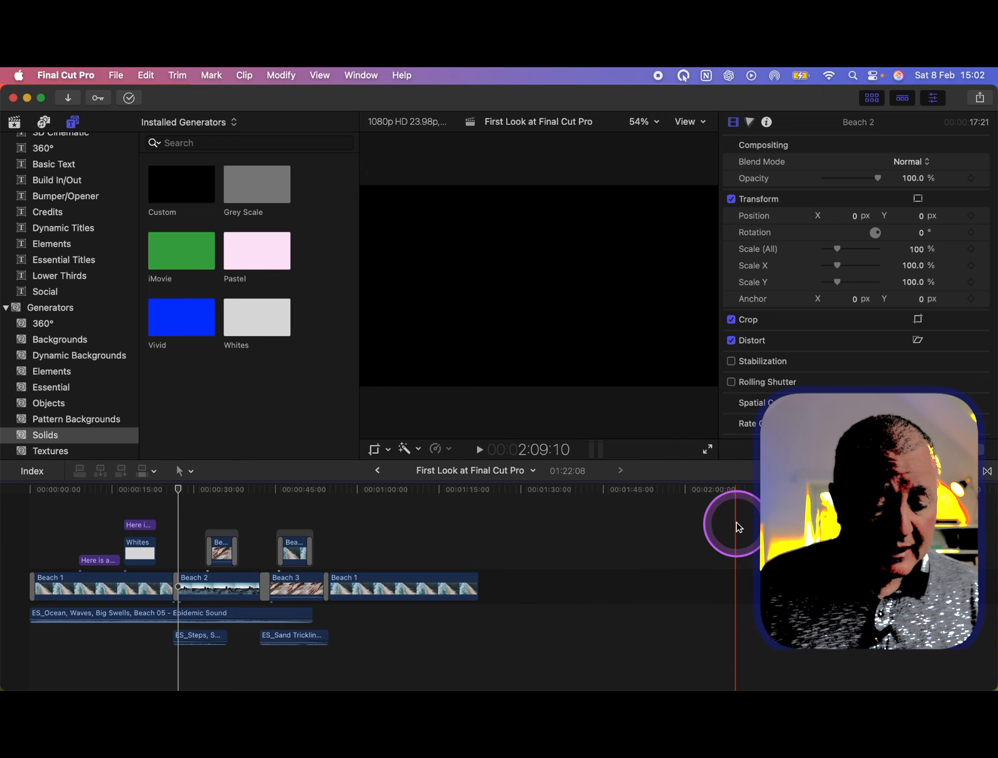
key(shift+z)
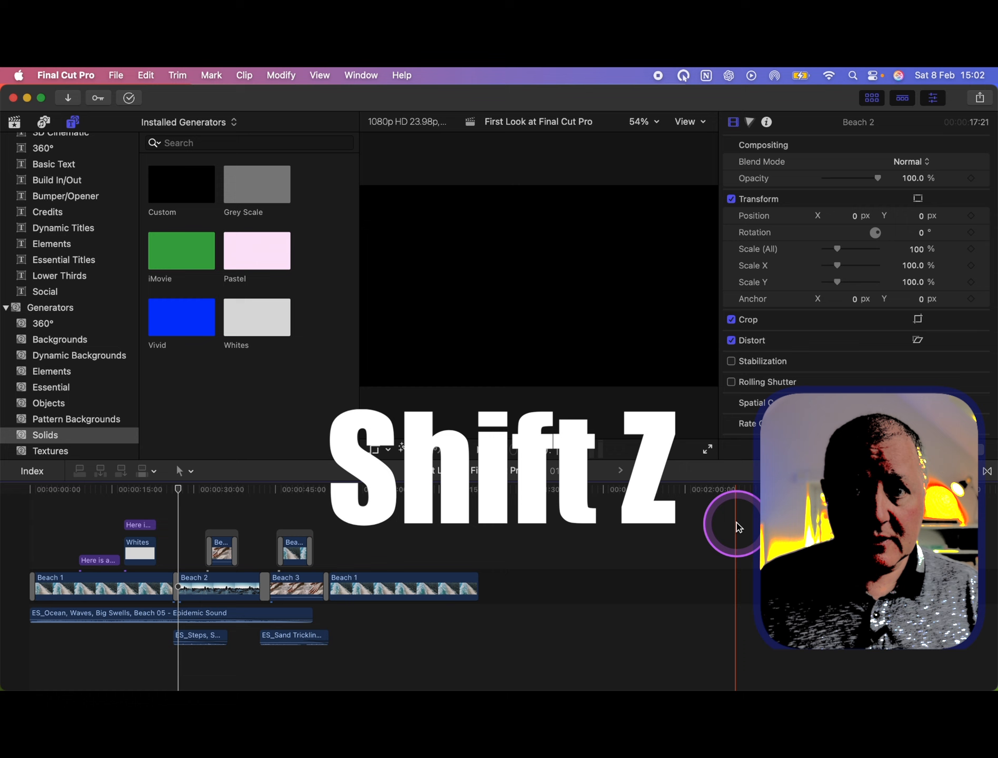